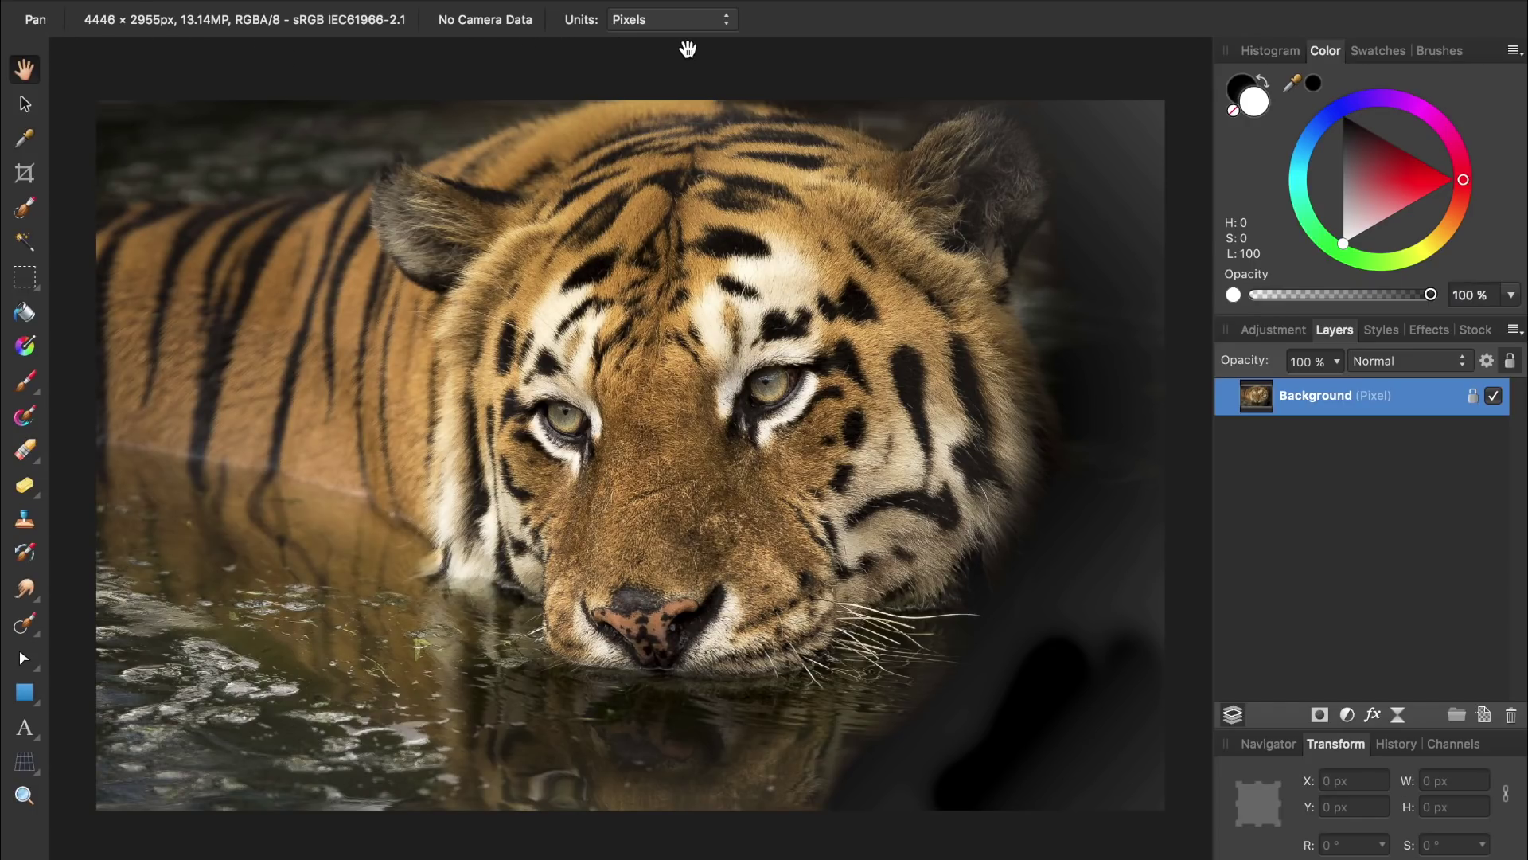
Cycle through the Crop, Selection Brush and Paint Brush tools.
left_click(25, 175)
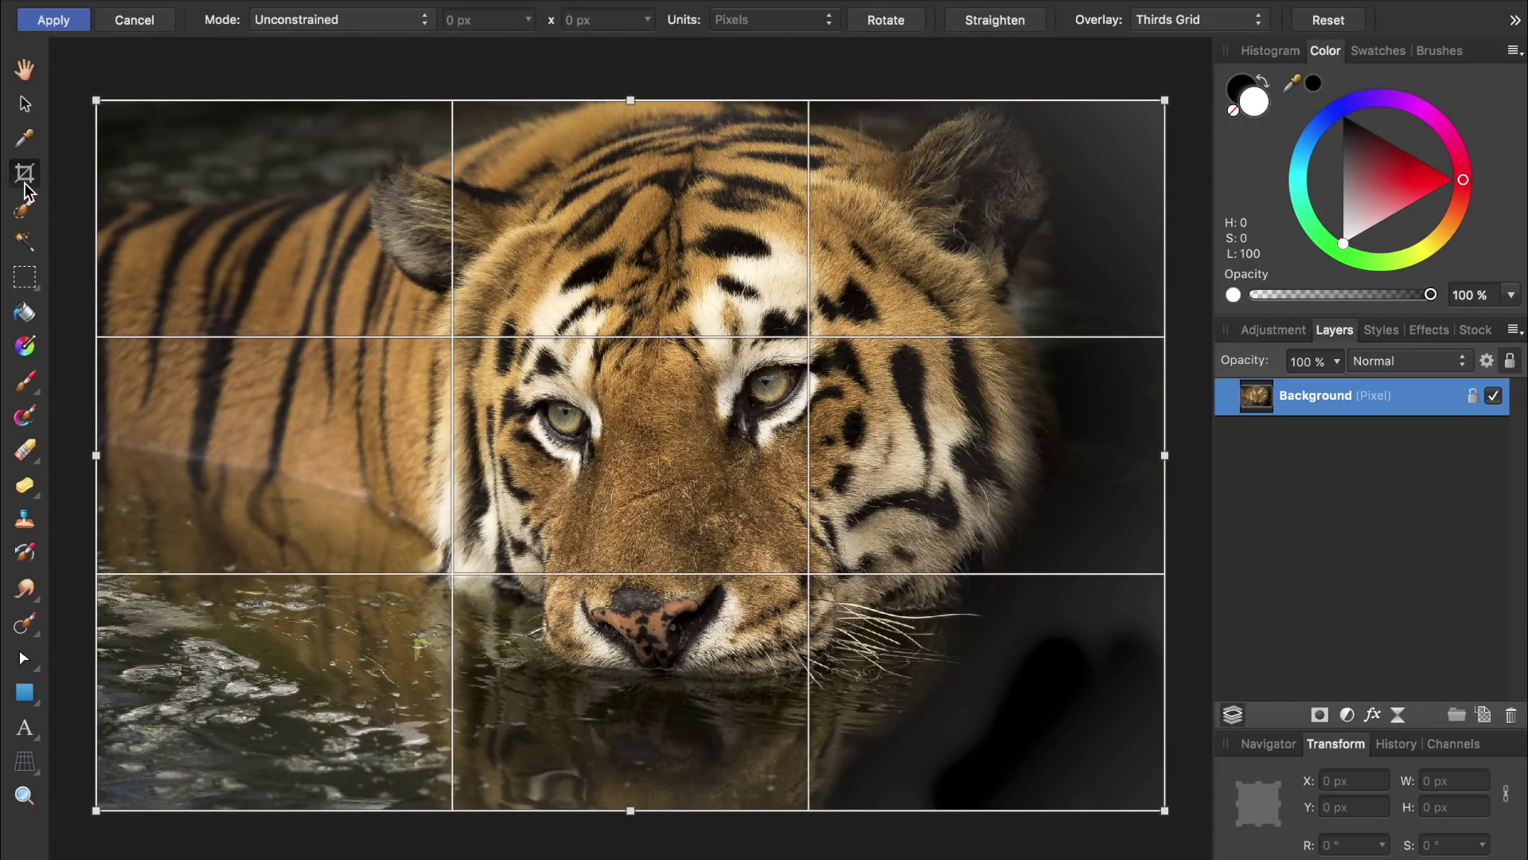
left_click(26, 207)
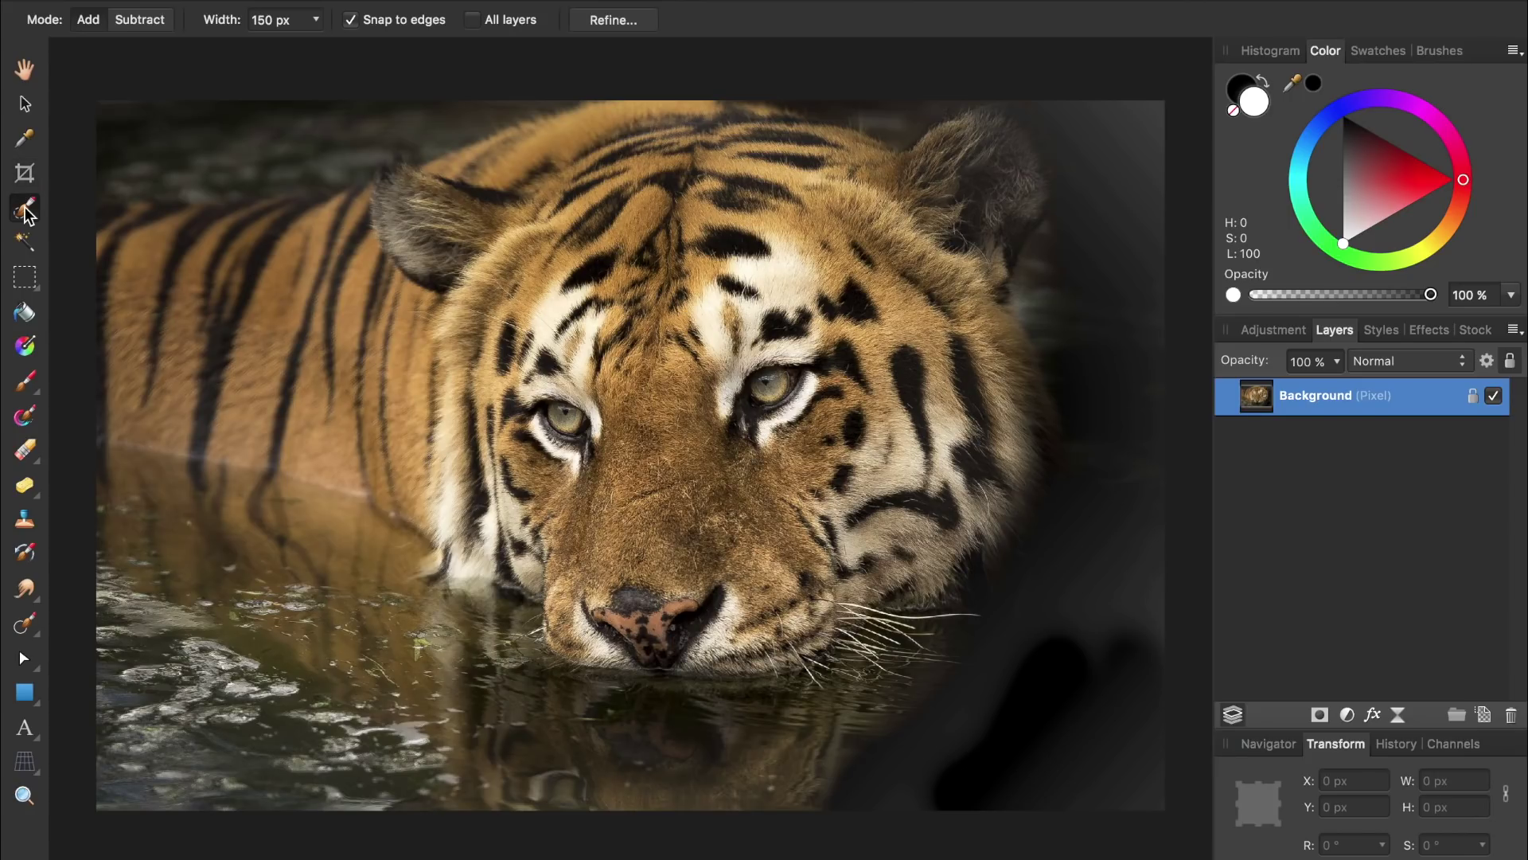
left_click(27, 384)
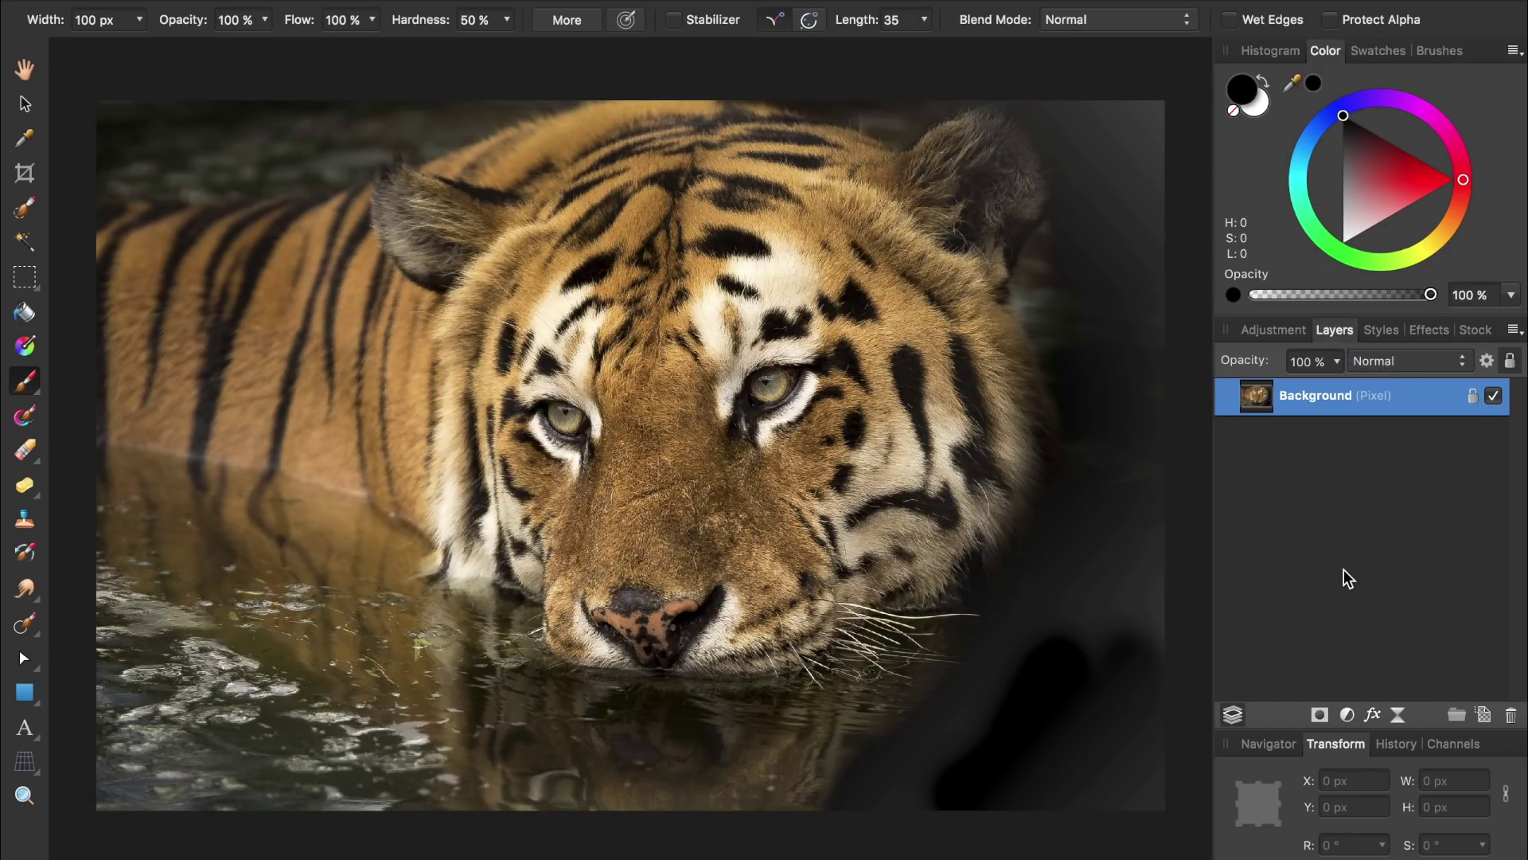
Add a Black & White adjustment to the tiger with darker reds and brighter yellows.
left_click(1347, 715)
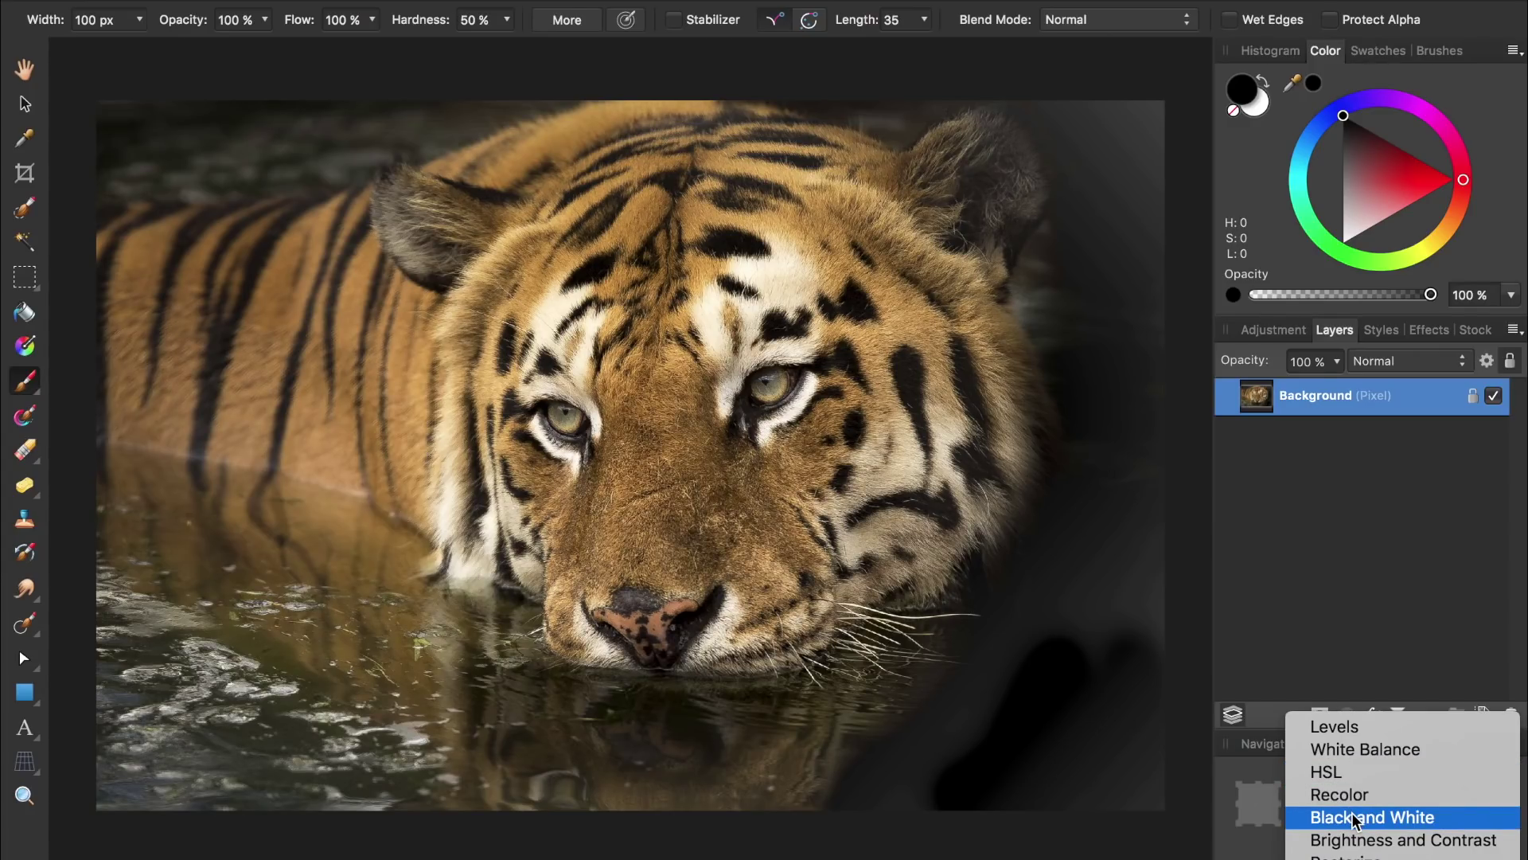
scroll(1352, 819, "down", 5)
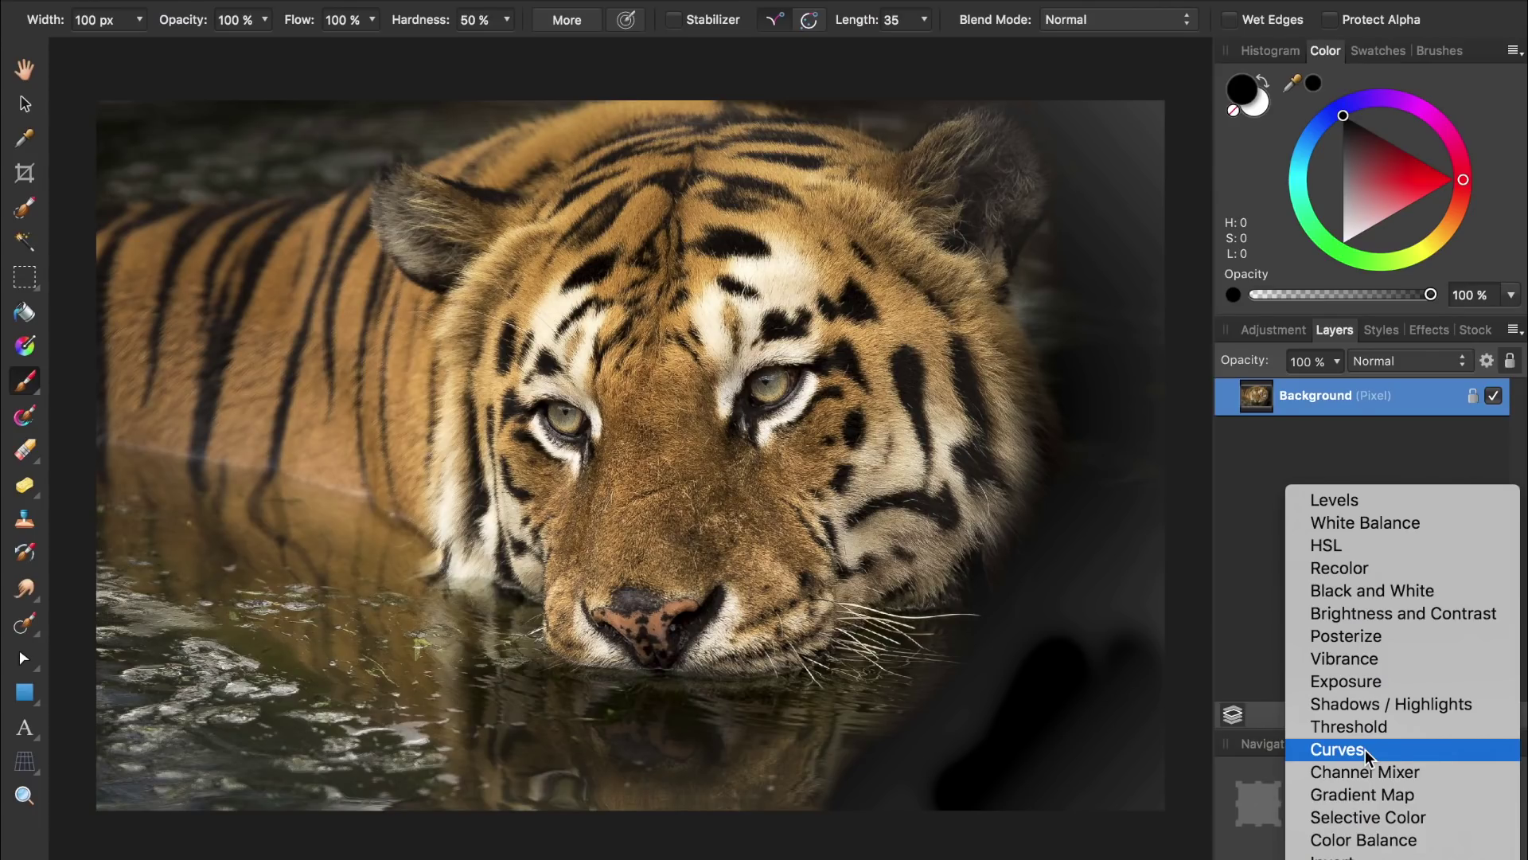
left_click(1378, 591)
left_click(1225, 494)
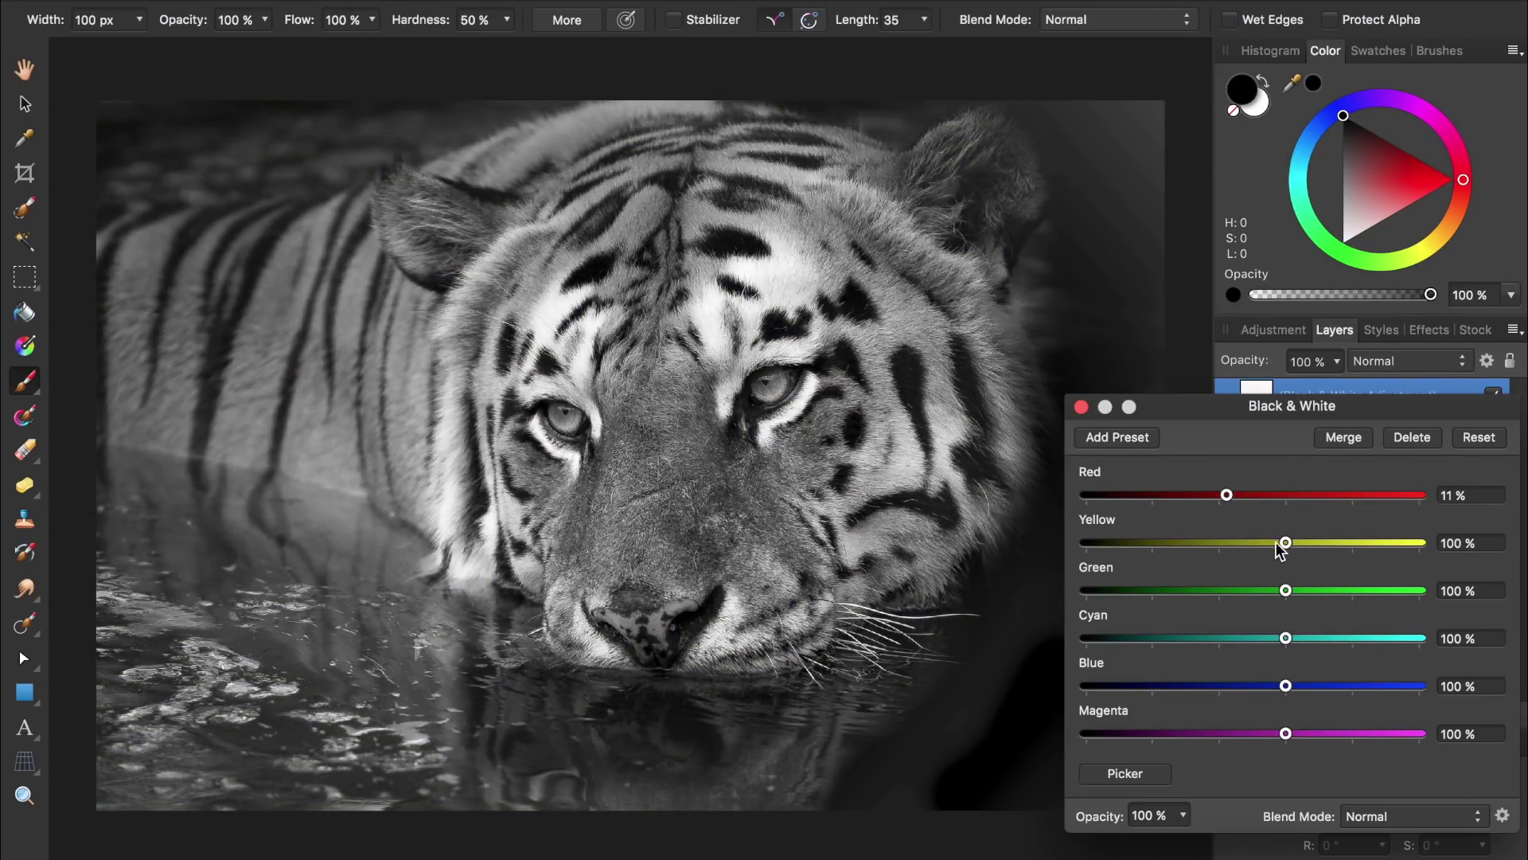
left_click_drag(1276, 542, 1330, 541)
left_click(1080, 407)
Compare the black and white effect, delete it, and show the Live Filters list.
left_click(1494, 396)
left_click(1493, 395)
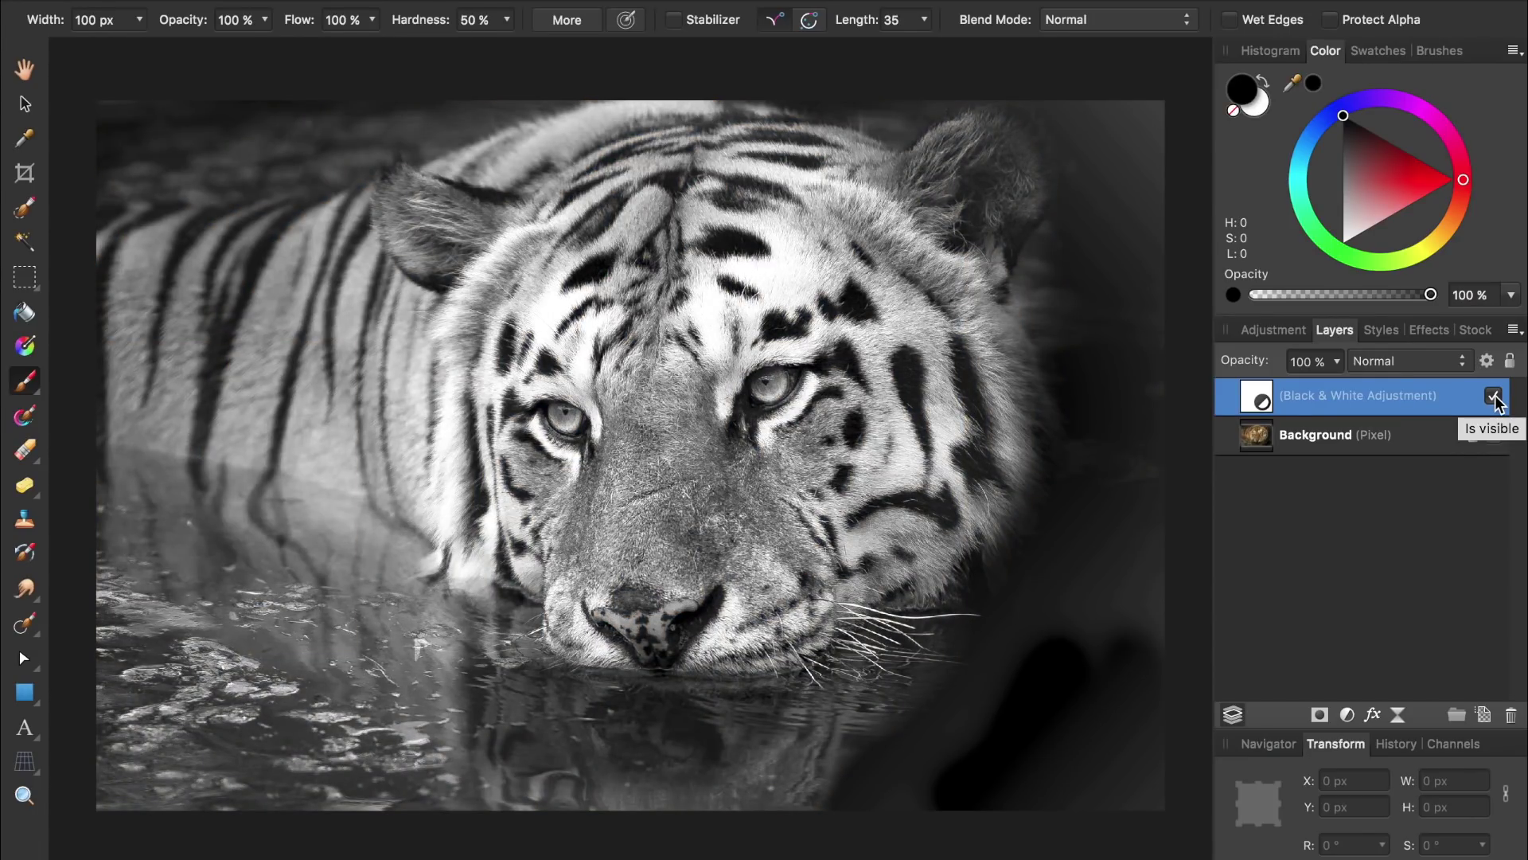
key("Delete")
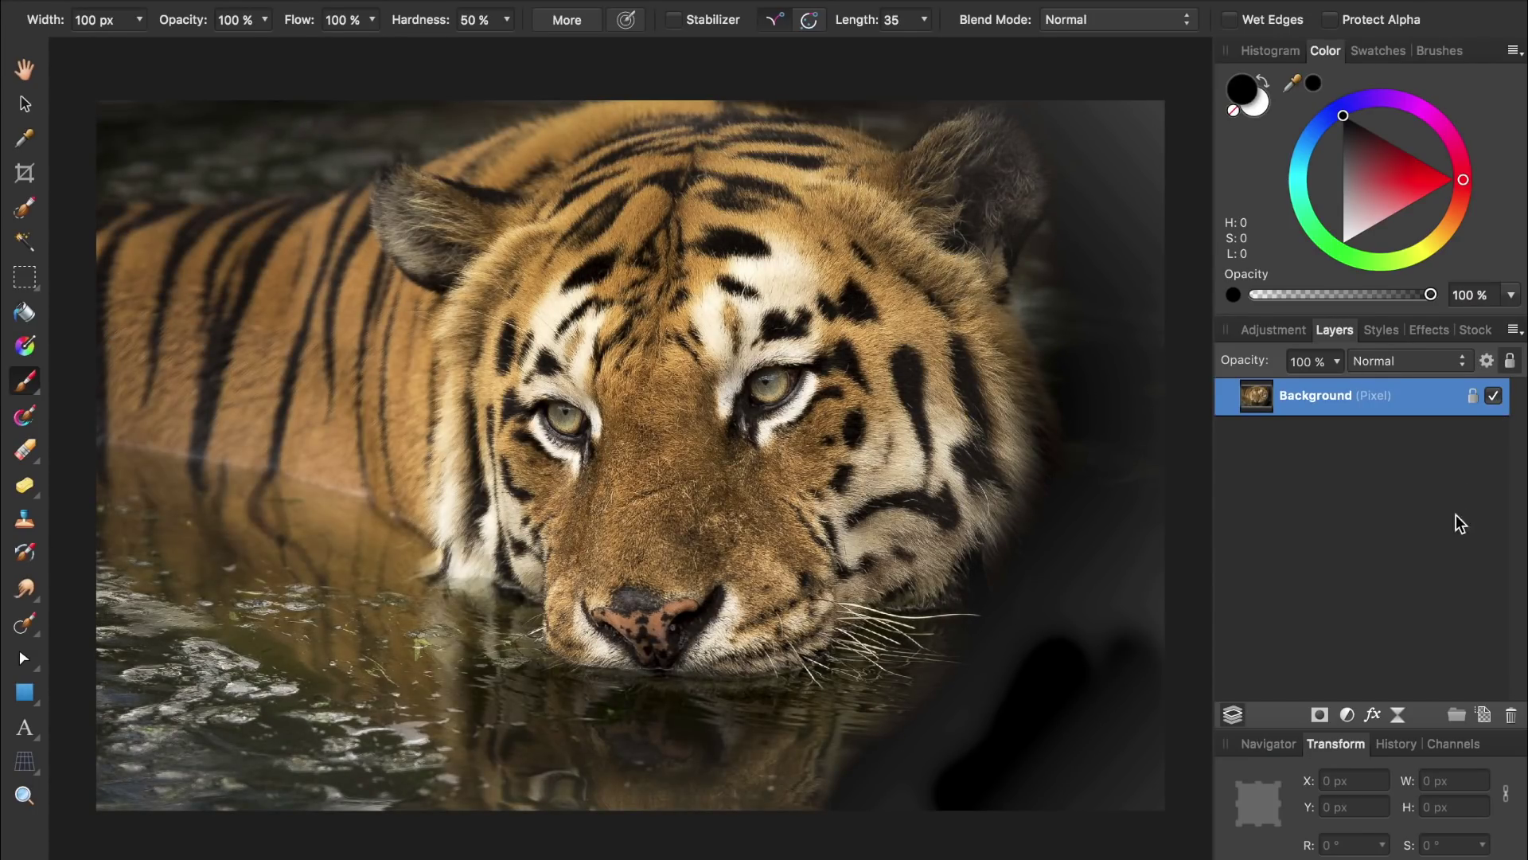
left_click(1397, 716)
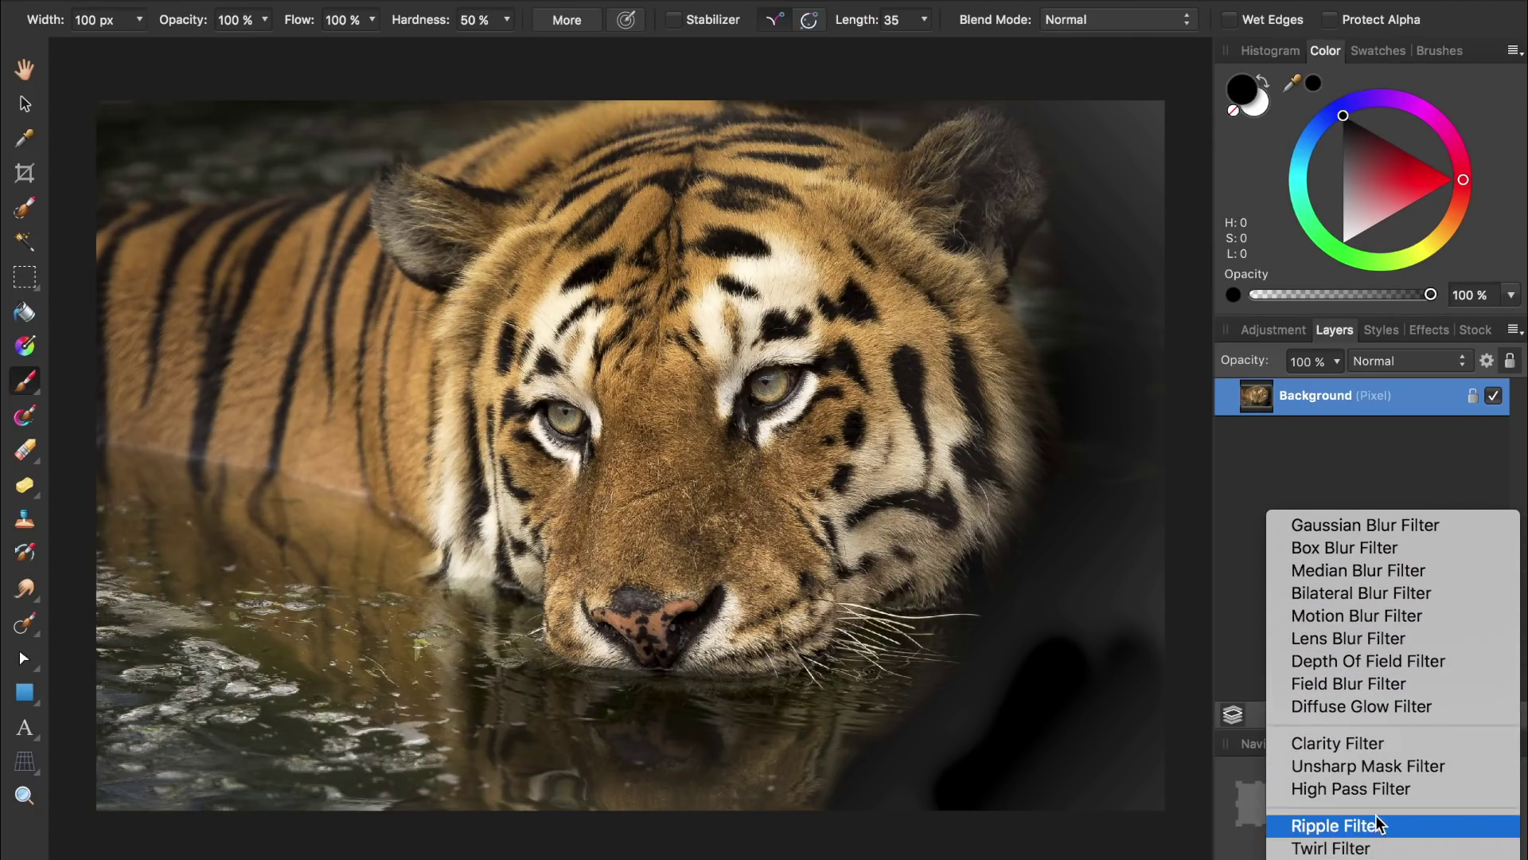
Add a live Clarity filter with a larger radius and toggle it to compare.
left_click(1385, 743)
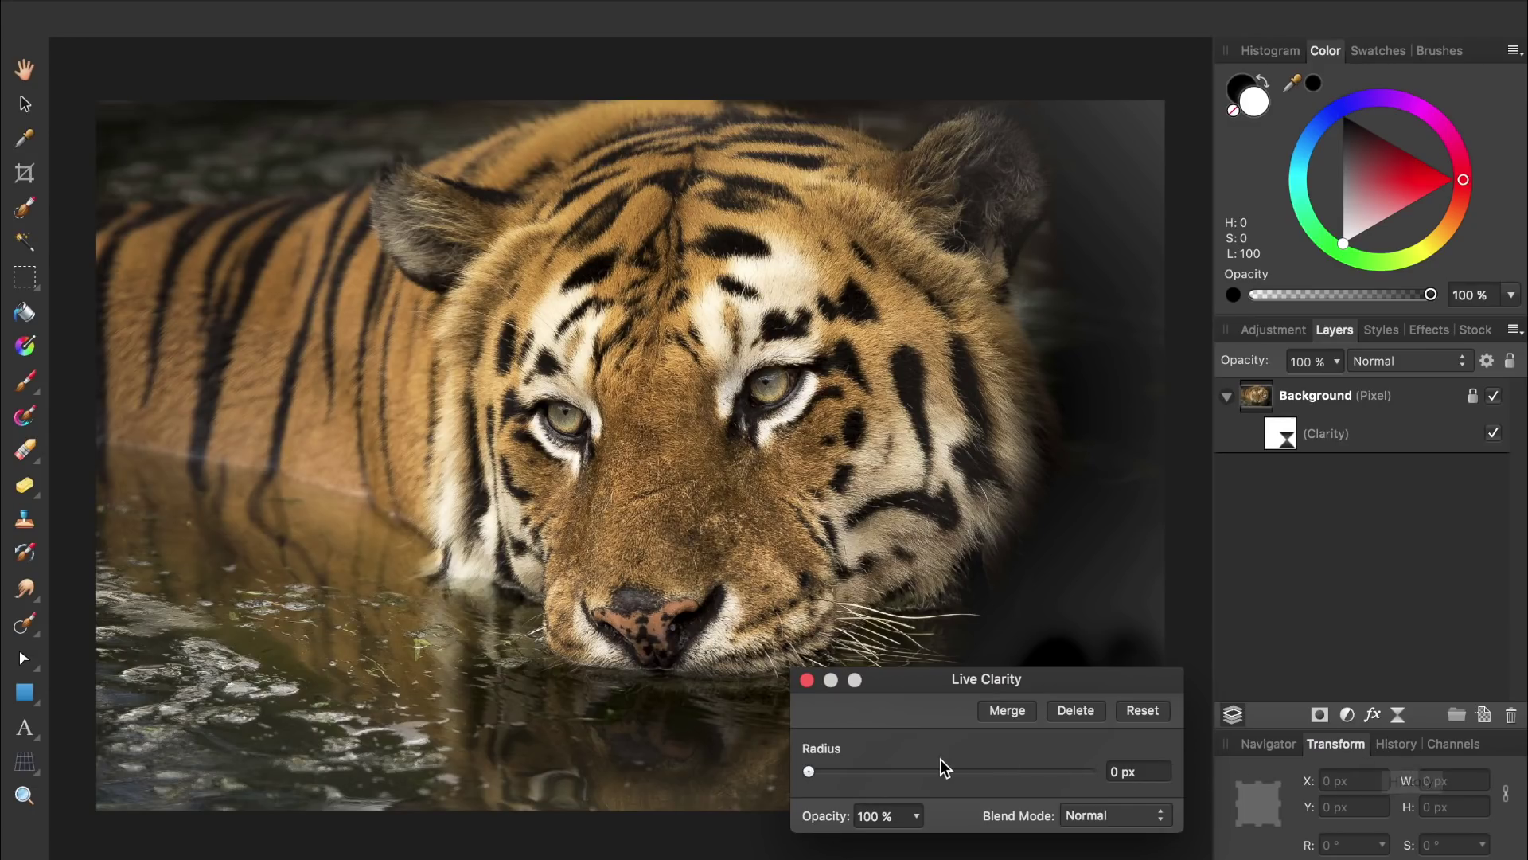
left_click_drag(809, 771, 1208, 793)
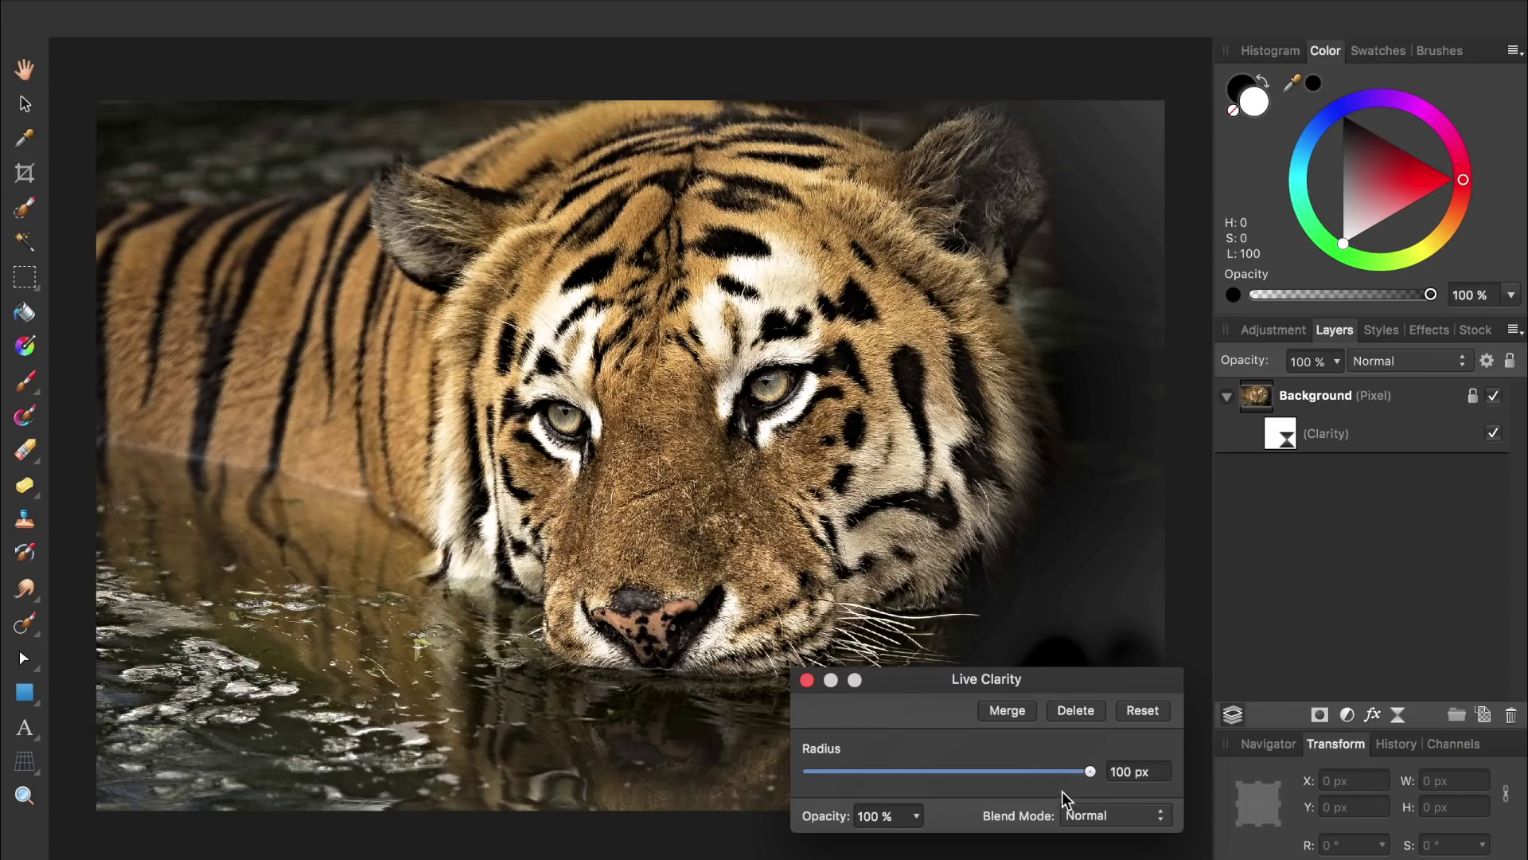
left_click(807, 679)
key("b")
key("x")
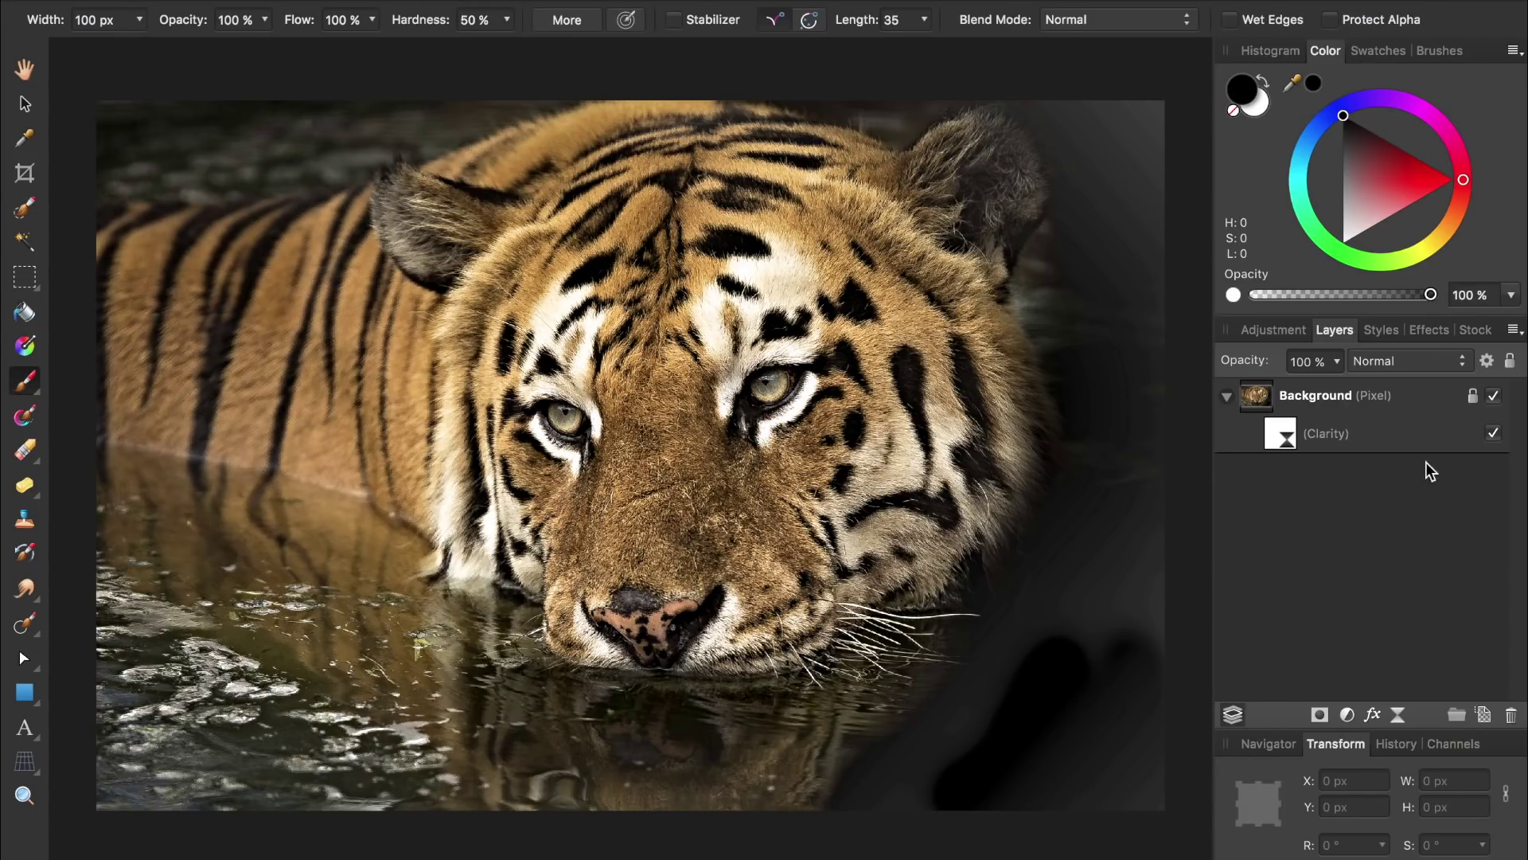
left_click(1494, 433)
left_click(1493, 434)
Reopen the Clarity filter layer and set its radius to 23.6 px.
left_click(1274, 434)
double_click(1274, 436)
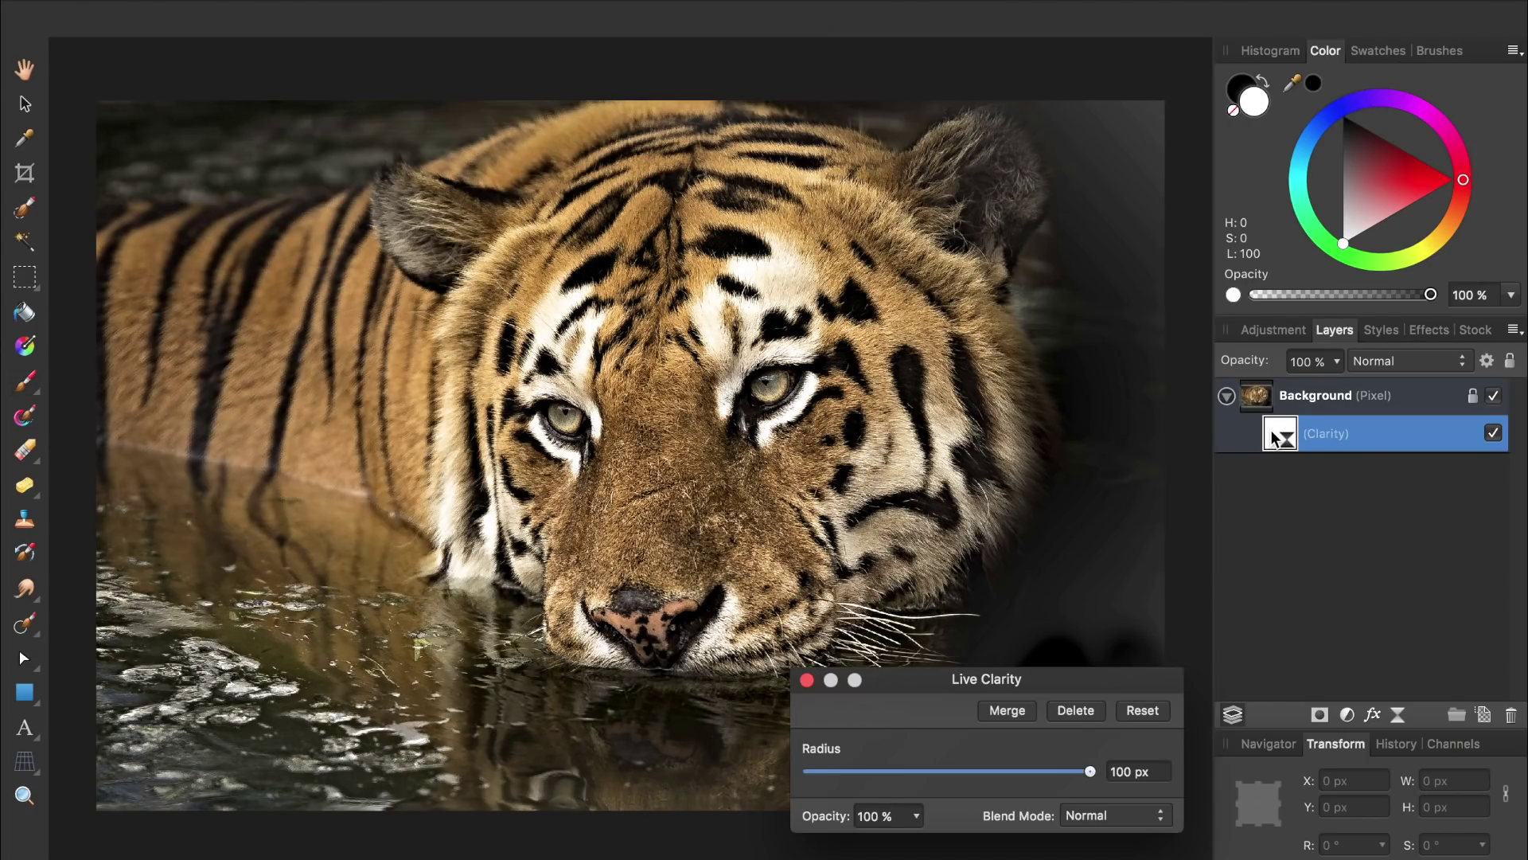
left_click(973, 771)
left_click(808, 679)
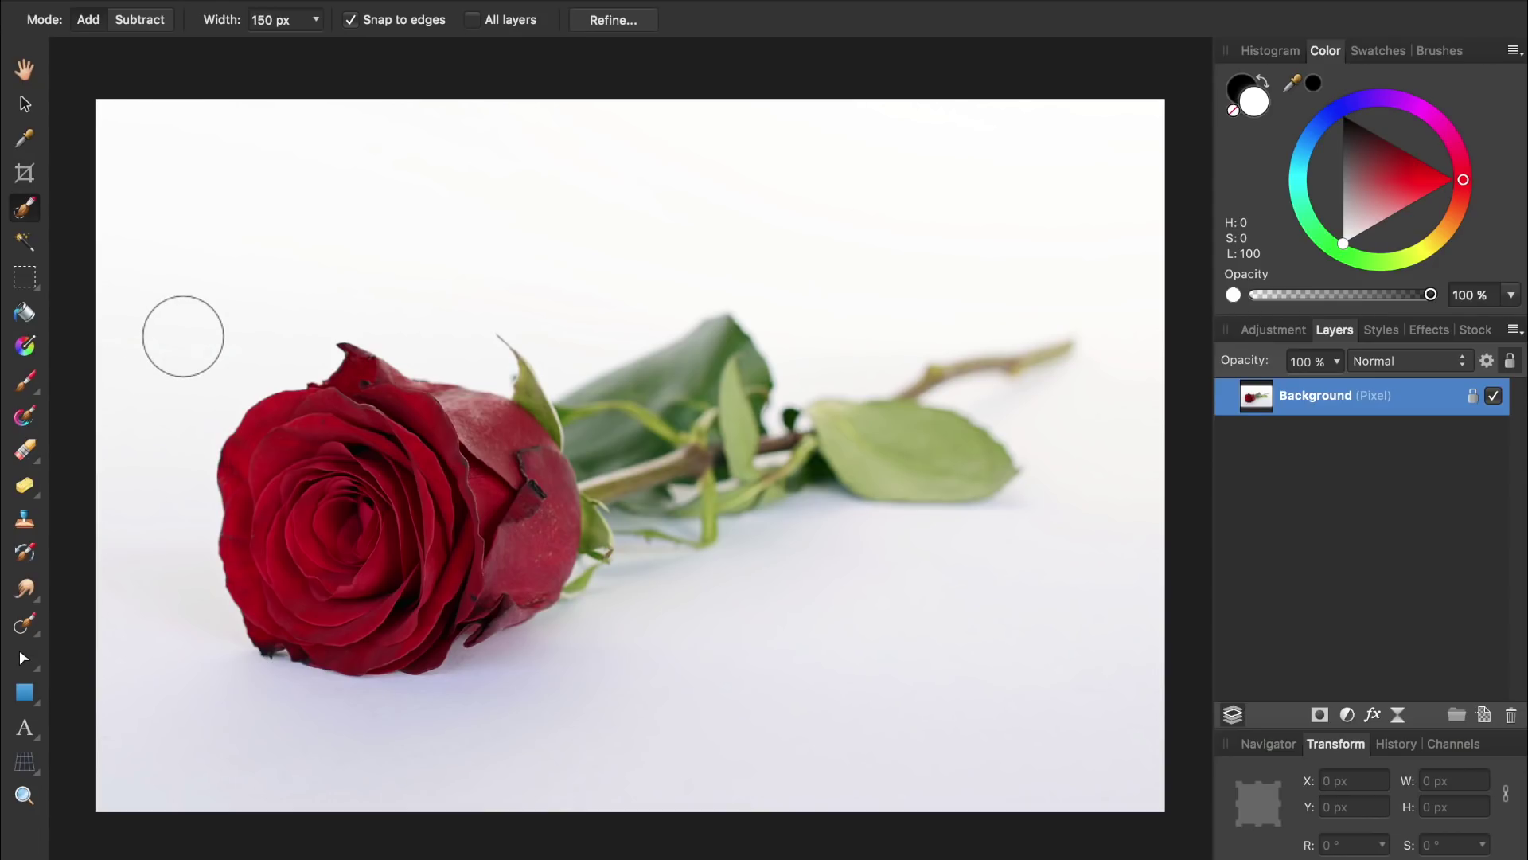
Select the rose's head with the Selection Brush and apply a refined selection.
mouse_move(198, 351)
left_mouse_down()
mouse_move(289, 503)
mouse_move(360, 556)
mouse_move(480, 558)
mouse_move(486, 510)
mouse_move(430, 467)
left_mouse_up()
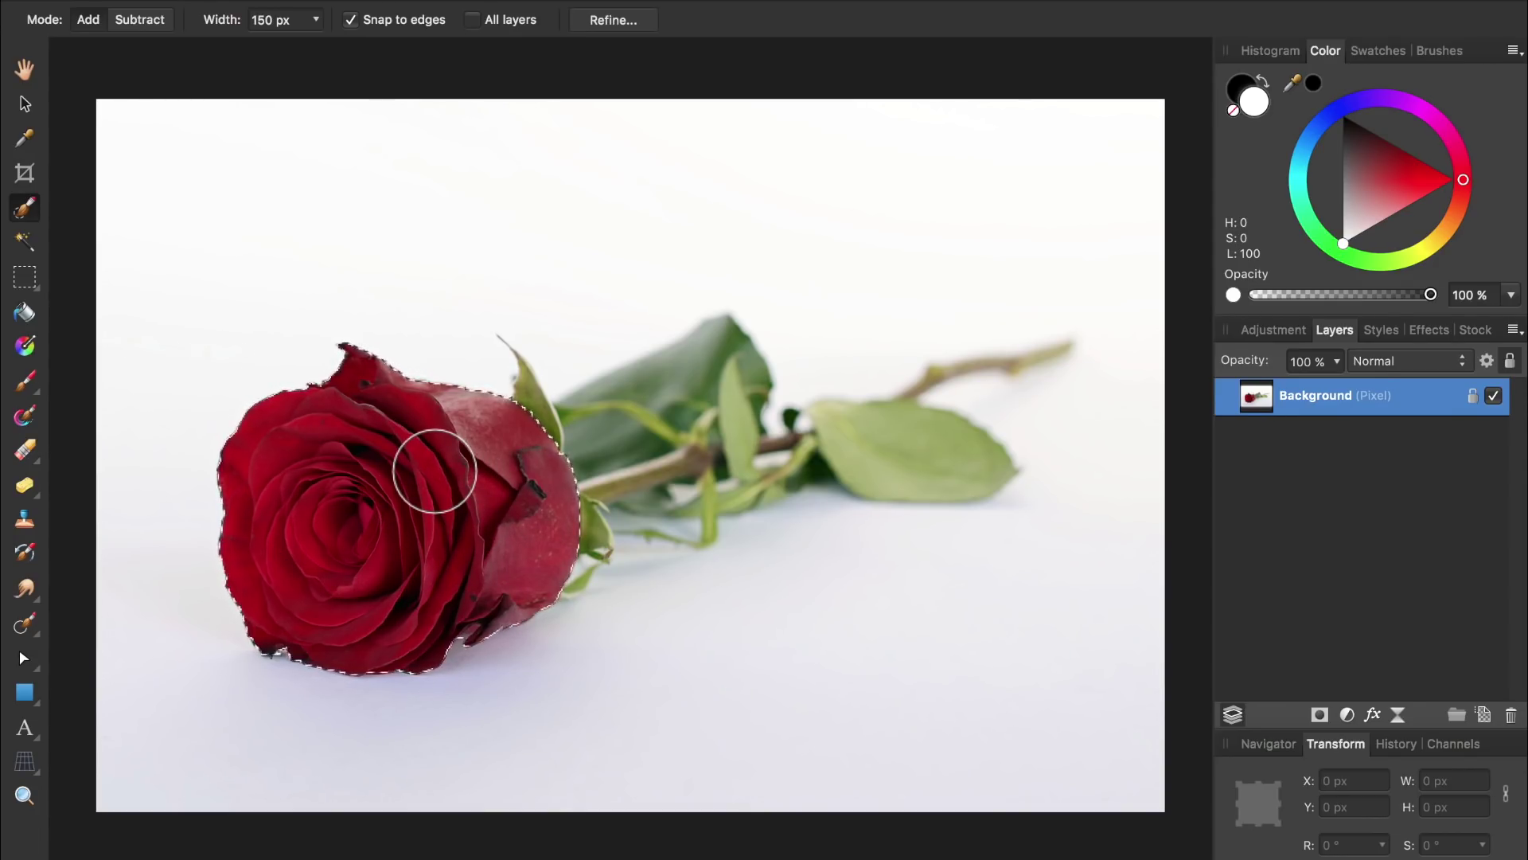
left_click(602, 21)
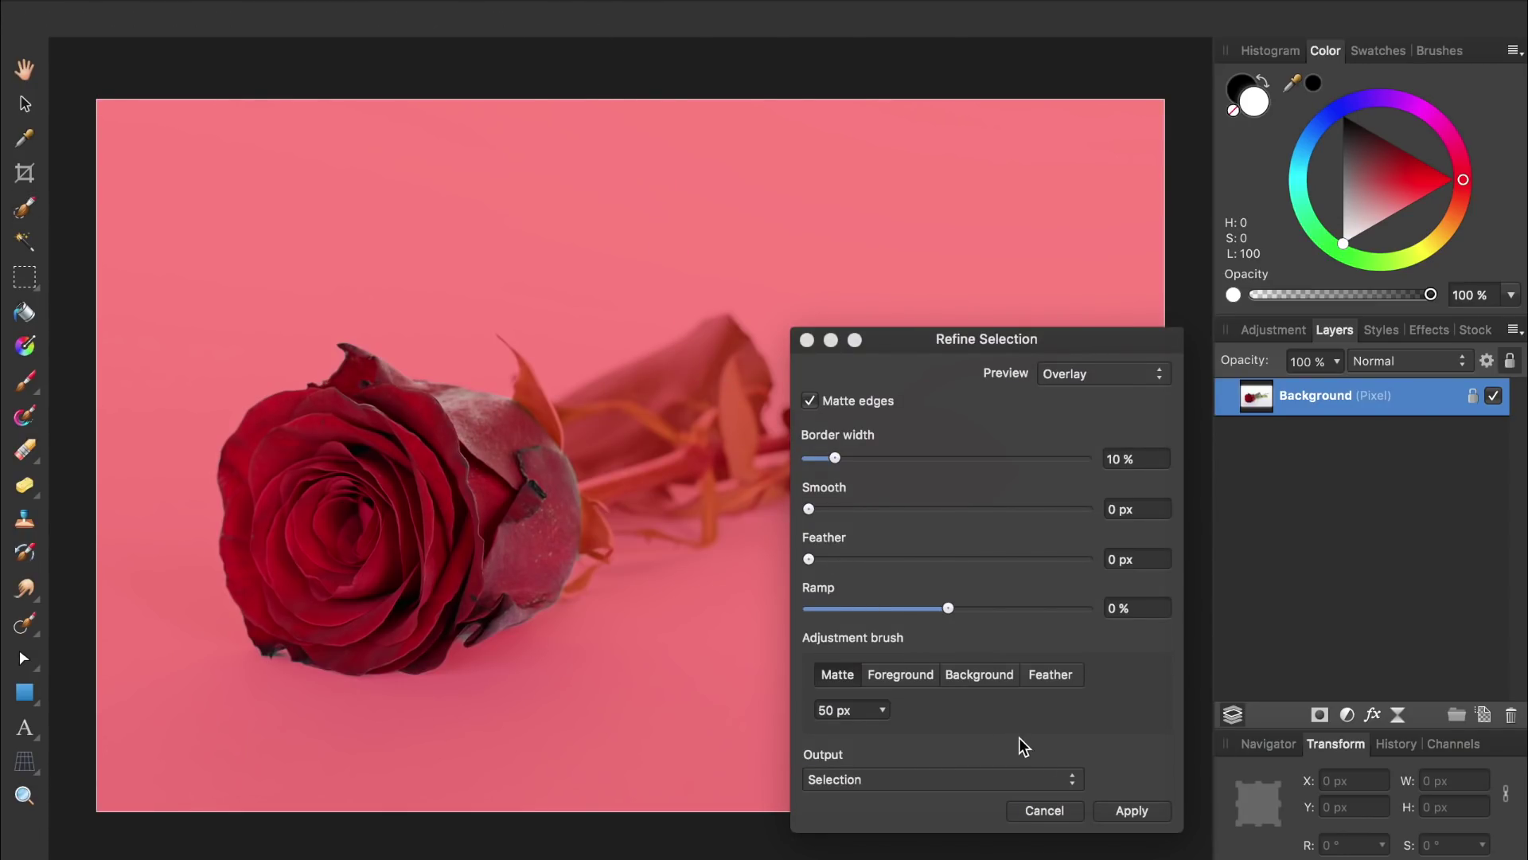
left_click(1114, 809)
Add an HSL adjustment with Hue Shift 172 and Saturation -20, then compare.
key("super+u")
left_click(1444, 672)
type("172")
key("Tab")
type("-20")
key("Return")
left_click(1081, 516)
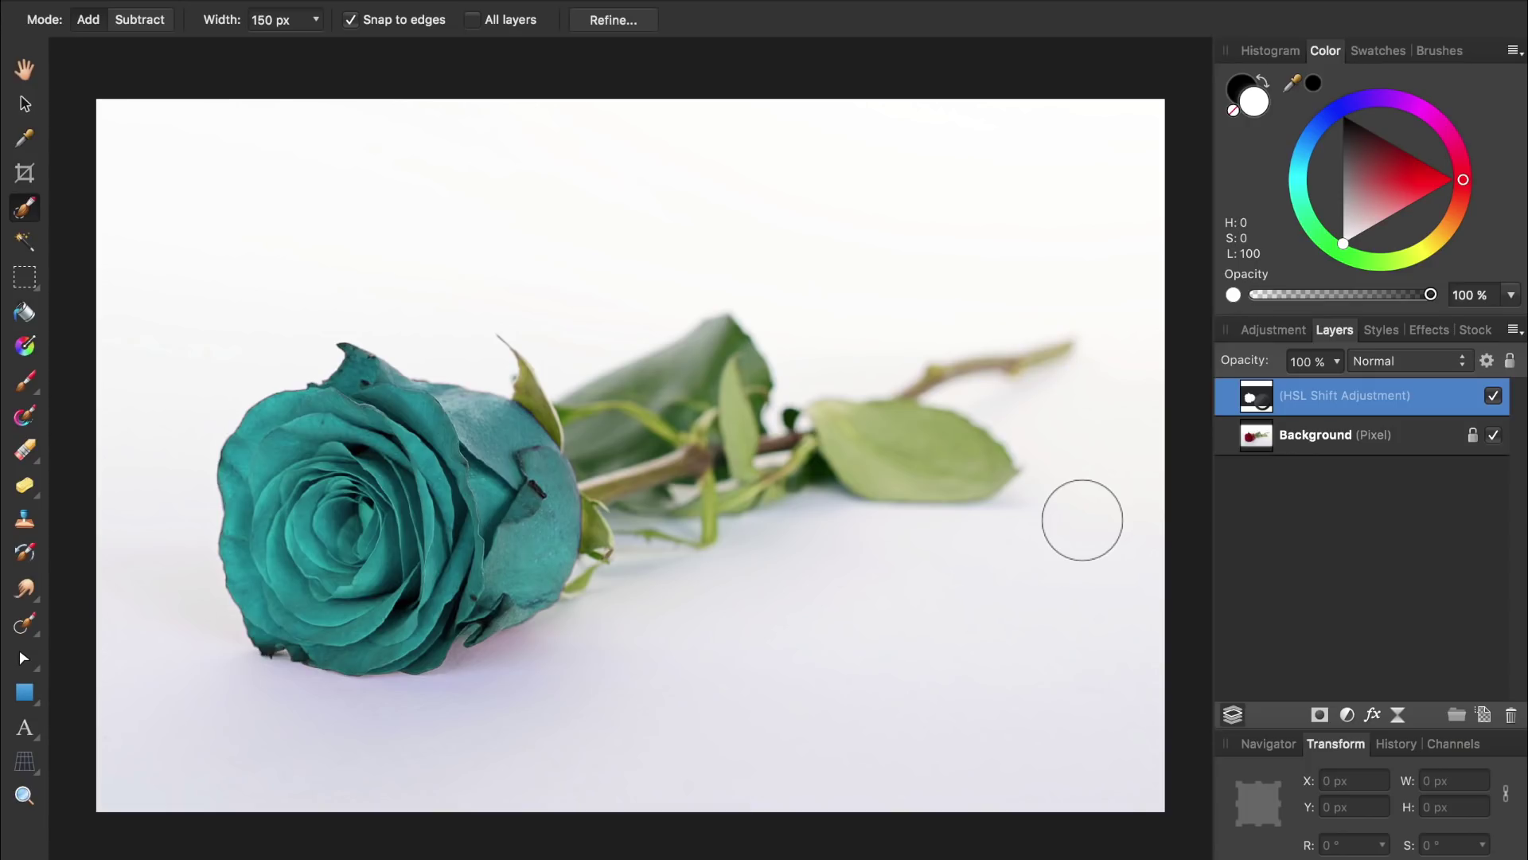
left_click(1493, 395)
left_click(1494, 396)
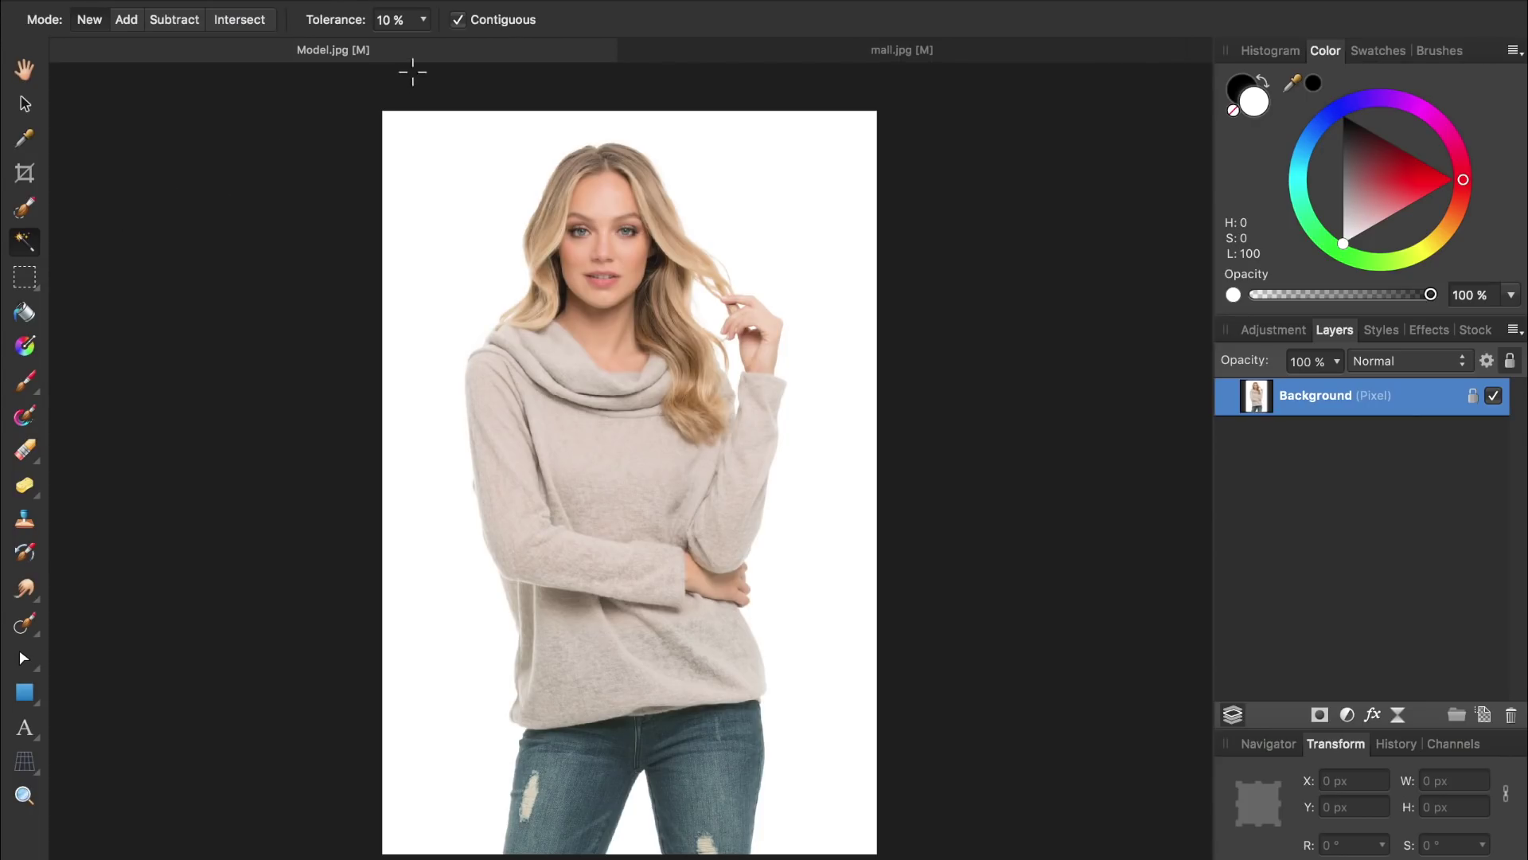
Delete the white background around the model and clear the selection.
left_click(452, 208)
key("Delete")
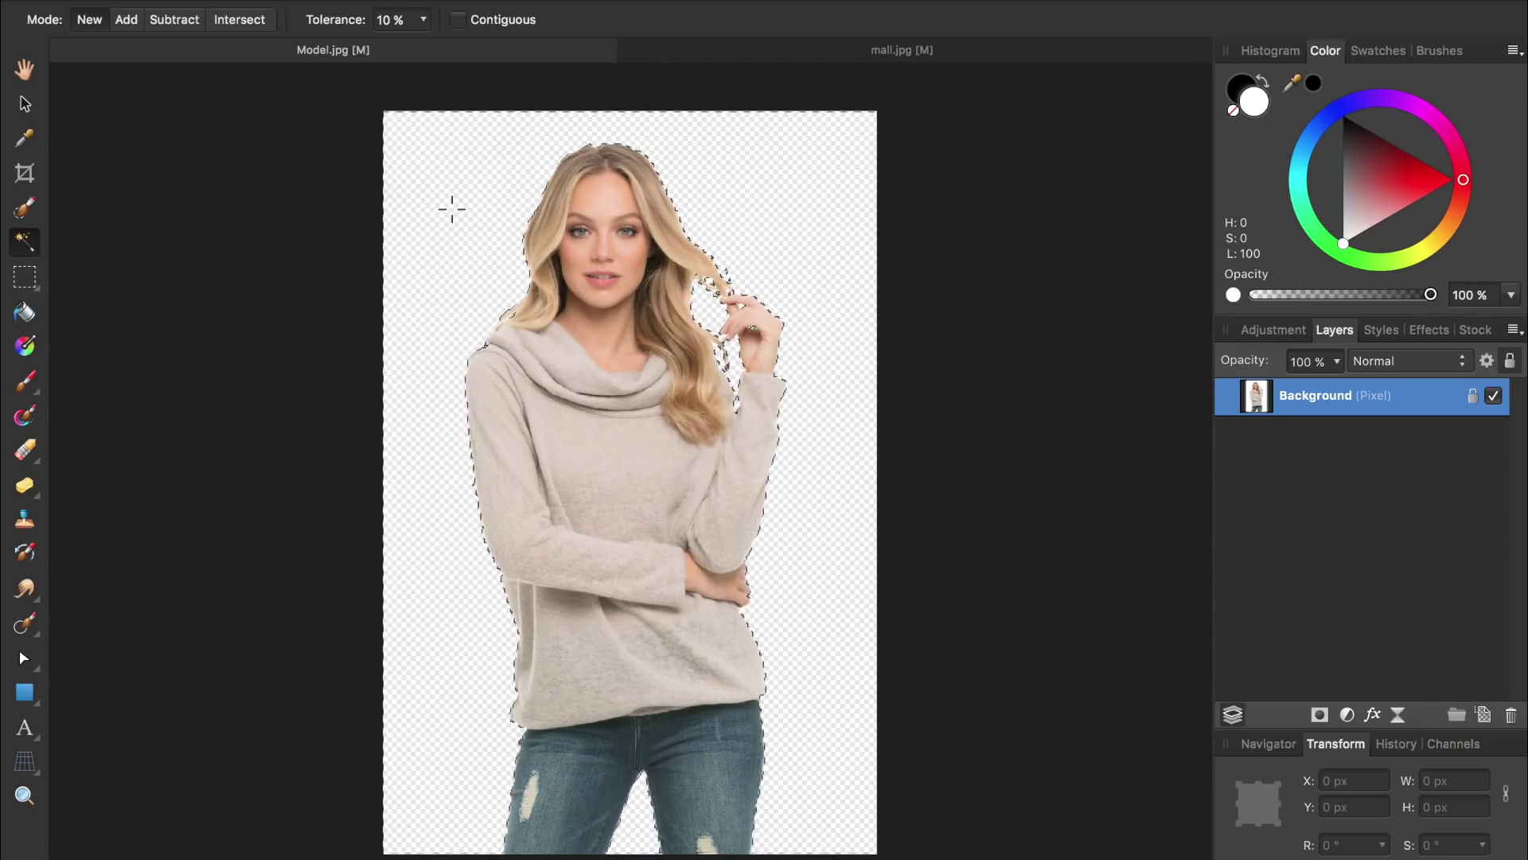
key("super+d")
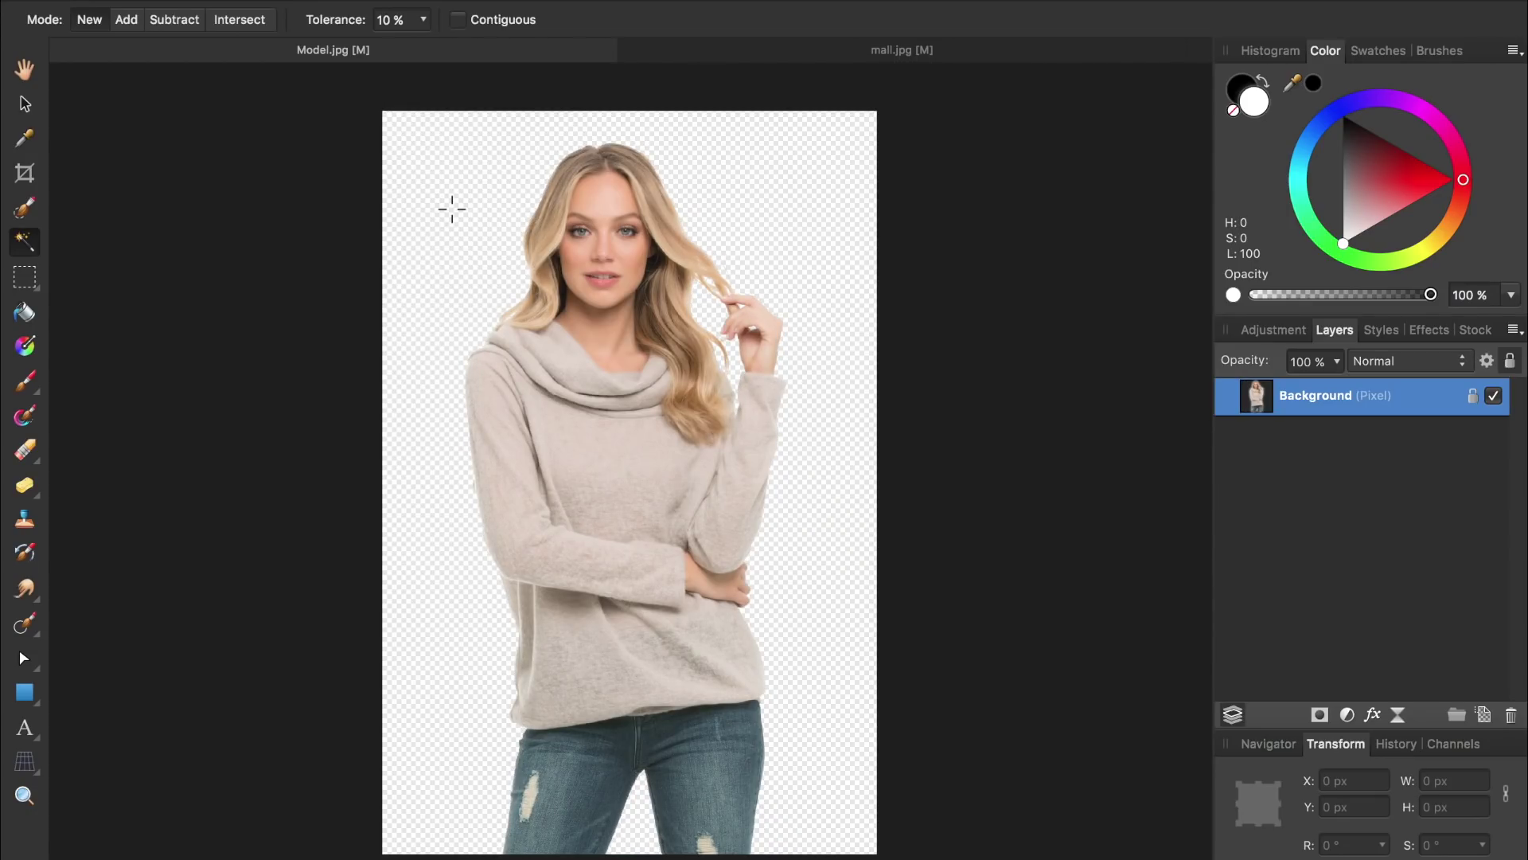
Paste the model into mall.jpg, shrink it to 483×1068 px, and move it left.
left_click(732, 46)
key("super+v")
left_click_drag(809, 141, 762, 243)
left_click_drag(619, 428, 447, 435)
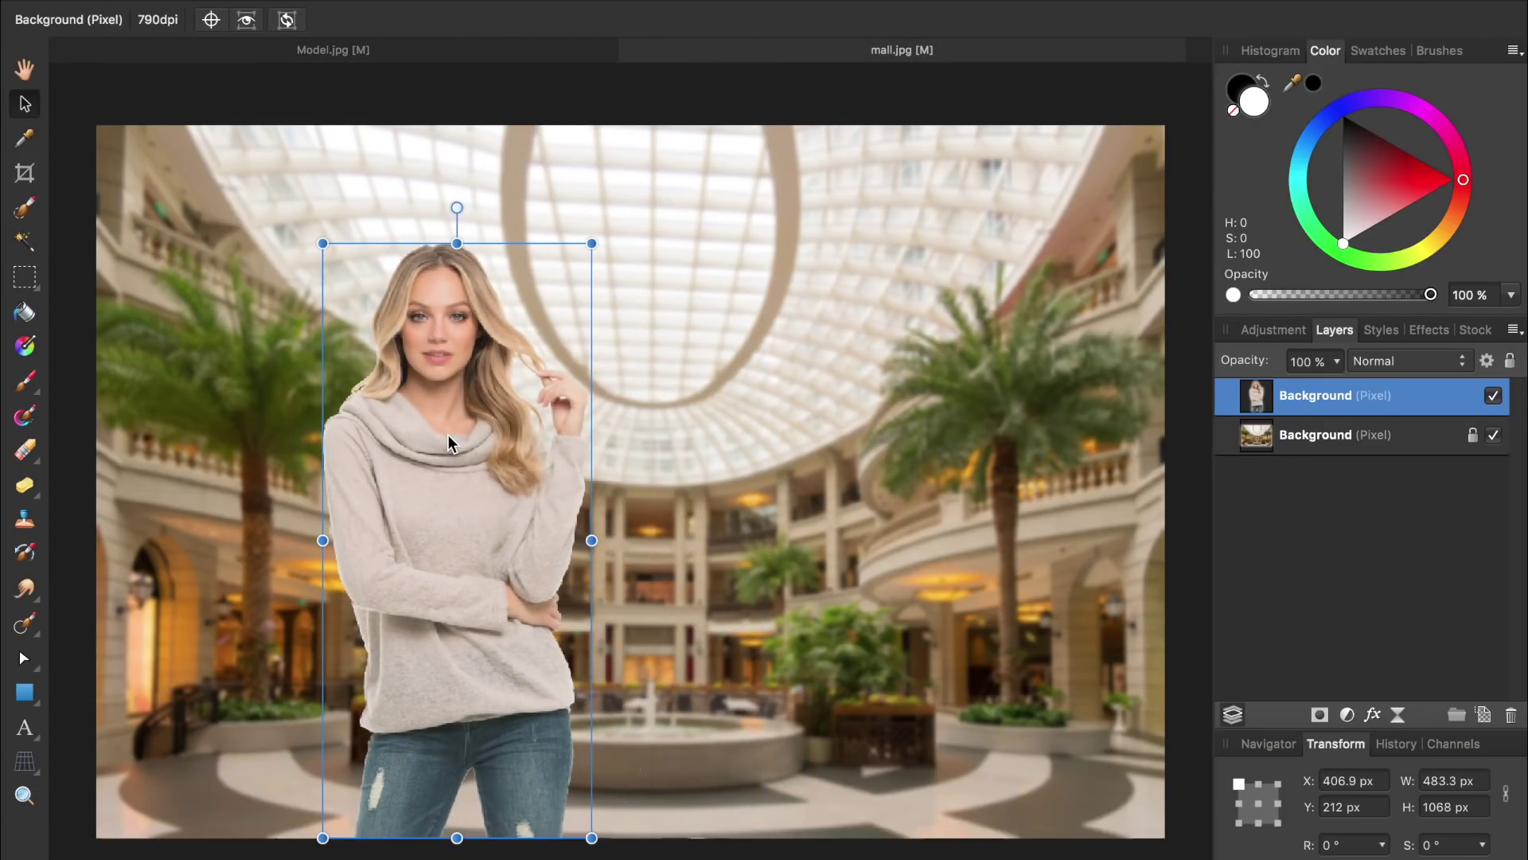
left_click(258, 113)
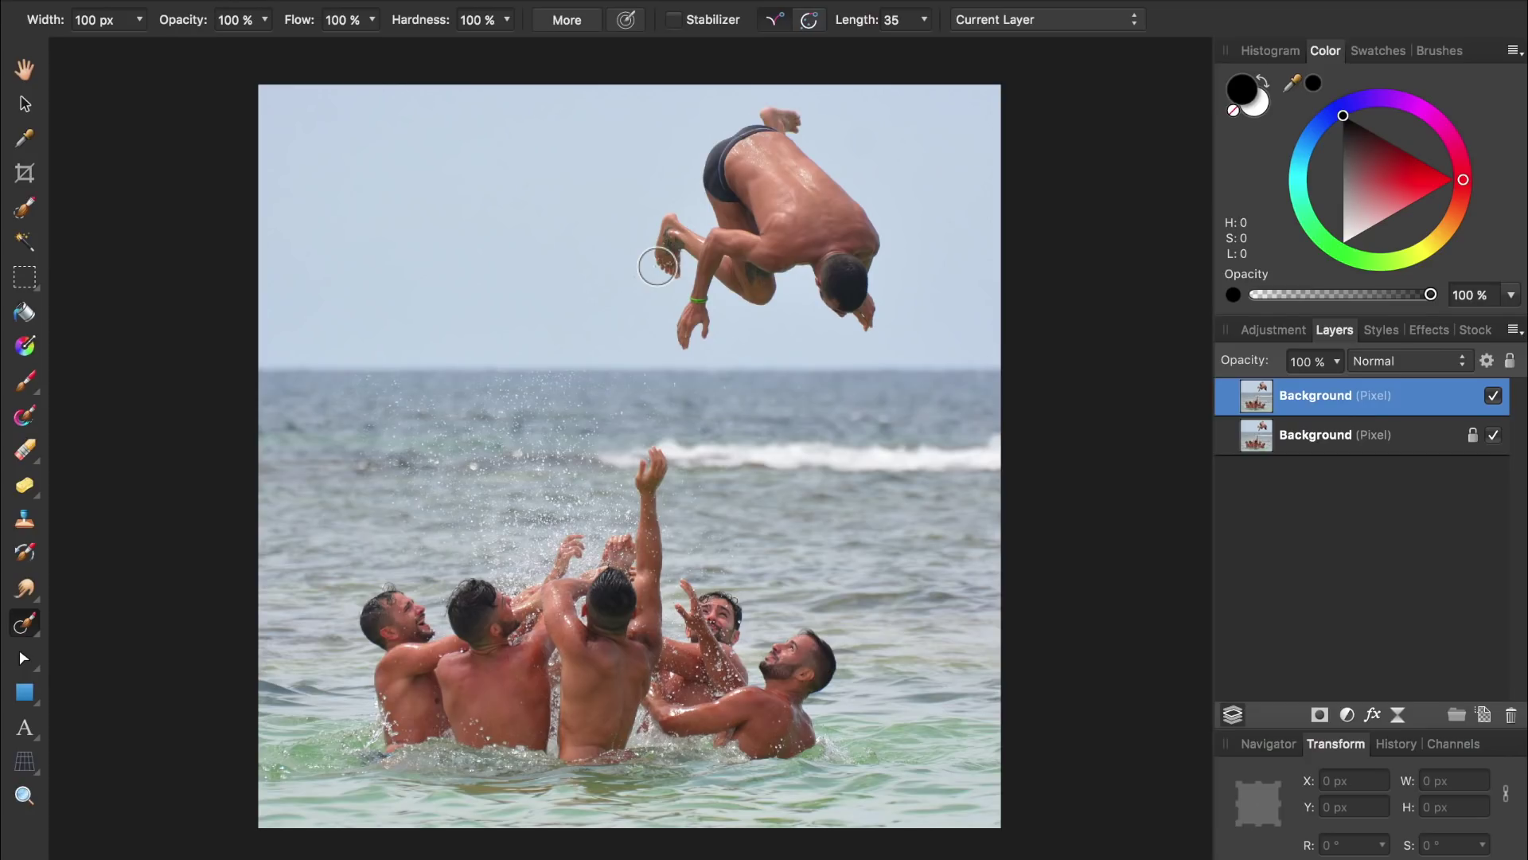
Paint a mask over the diver, then shrink the knight in the castle scene.
mouse_move(657, 266)
left_mouse_down()
mouse_move(663, 232)
mouse_move(691, 259)
mouse_move(695, 337)
mouse_move(798, 265)
mouse_move(861, 321)
mouse_move(872, 244)
mouse_move(770, 117)
mouse_move(716, 197)
mouse_move(735, 255)
mouse_move(825, 260)
mouse_move(810, 193)
mouse_move(744, 167)
mouse_move(764, 226)
left_mouse_up()
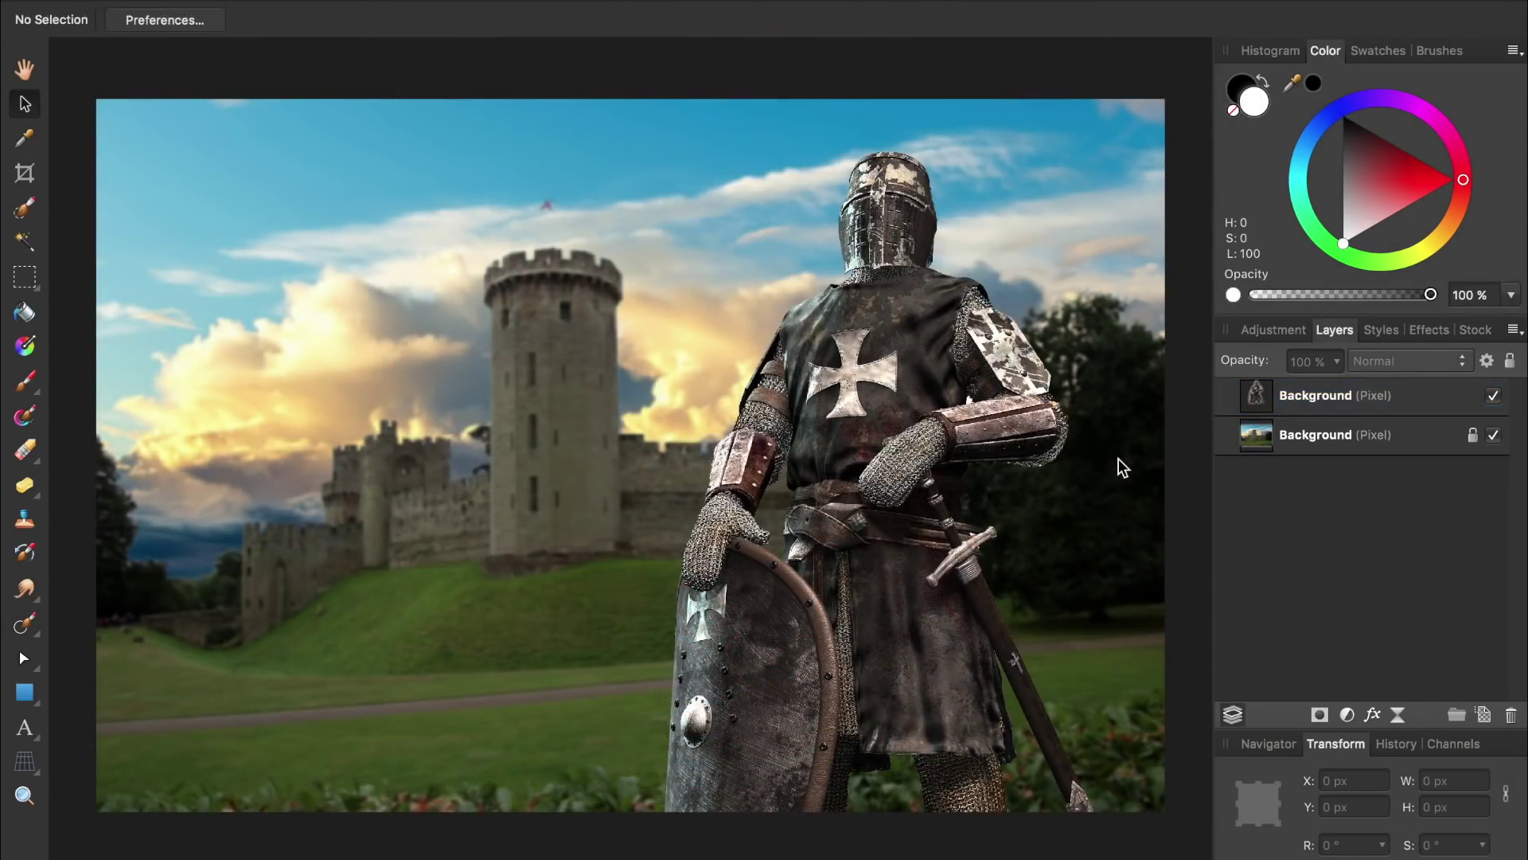
left_click(891, 334)
left_click_drag(653, 151, 533, 207)
left_click(1195, 638)
left_click(1011, 690)
left_click(535, 72)
Rescale the knight again, finishing at 857.4 × 1697 px.
left_click(832, 330)
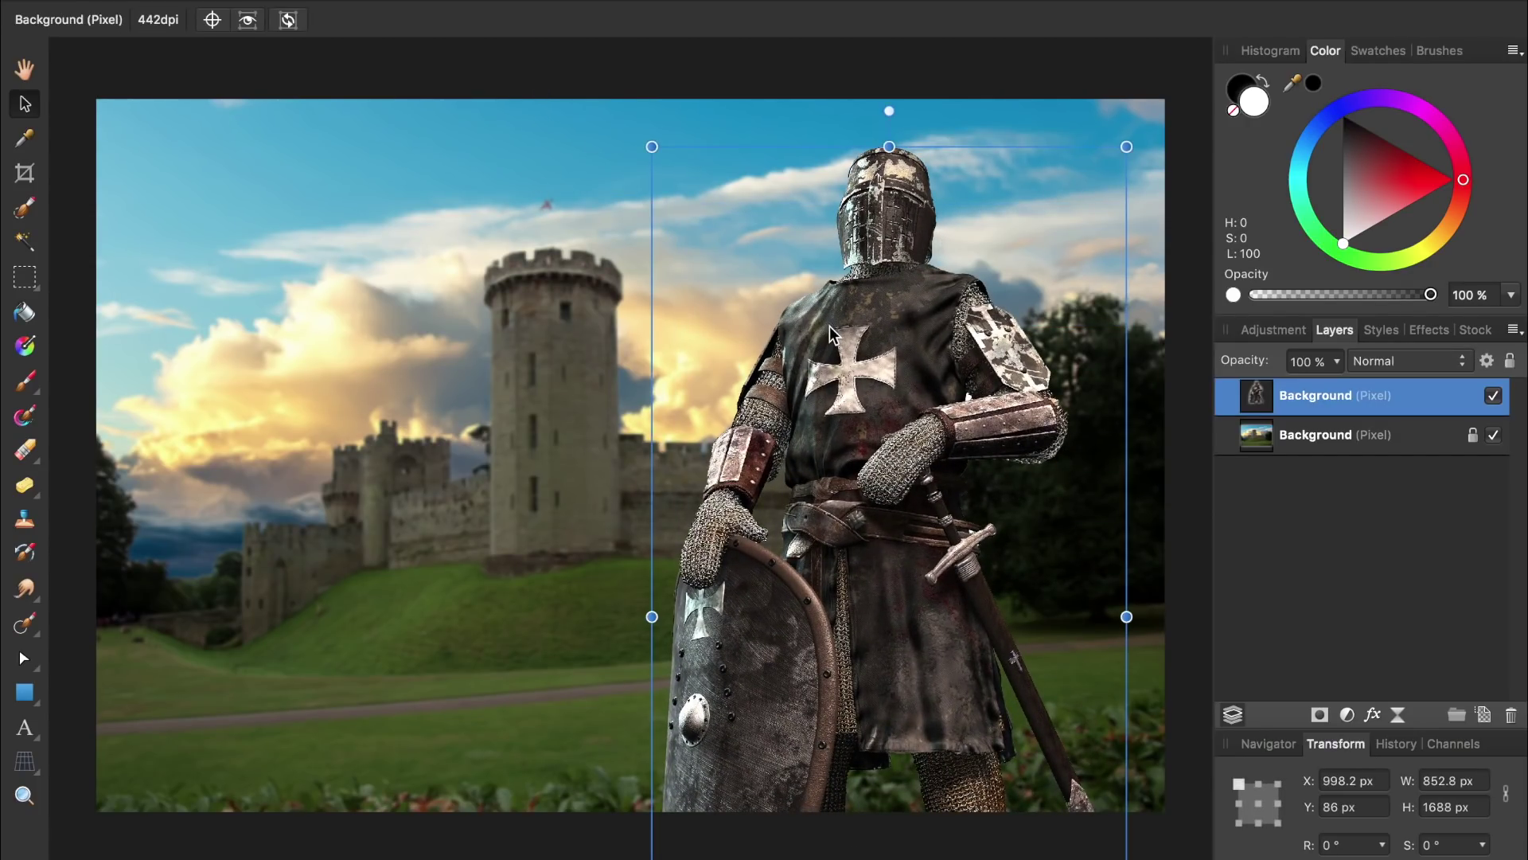
left_click_drag(656, 160, 514, 191)
left_click(1181, 634)
left_click(1000, 694)
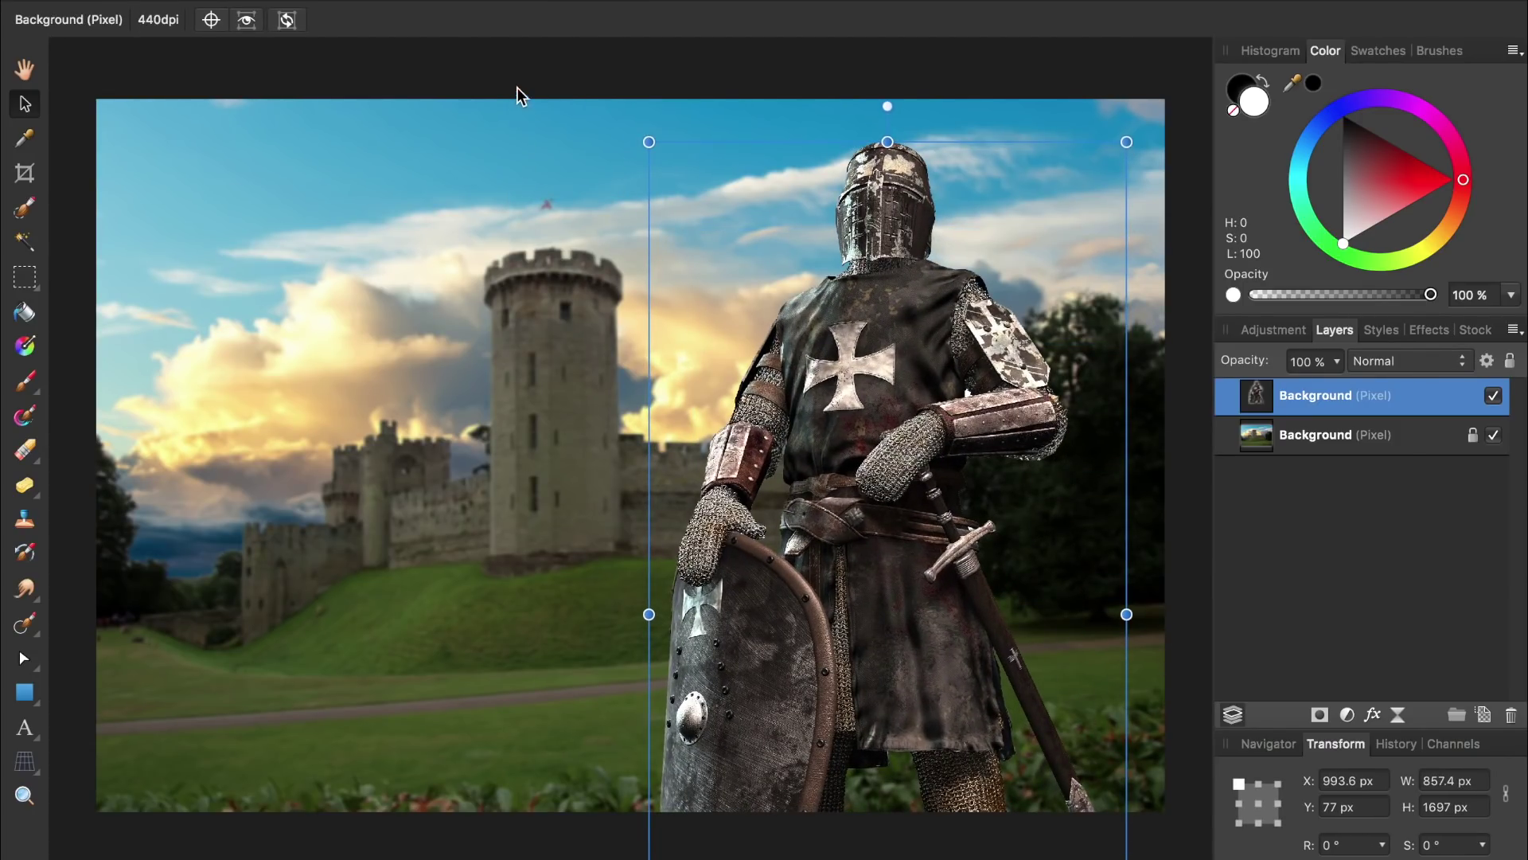
left_click(516, 79)
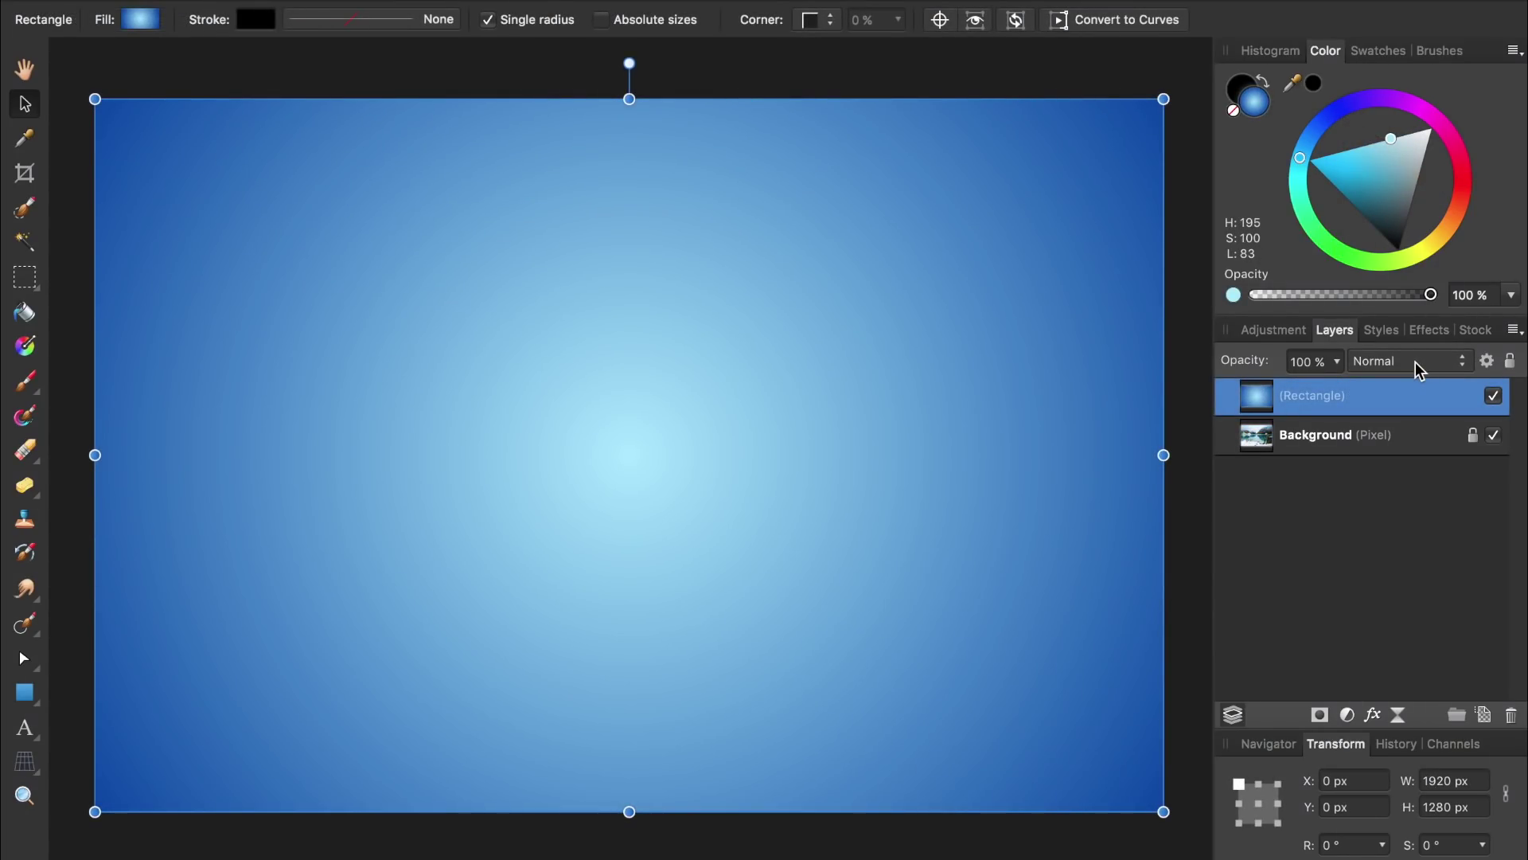
Set the gradient layer's blend mode to Color and paint a cyan glow over the bubbles.
left_click(1415, 362)
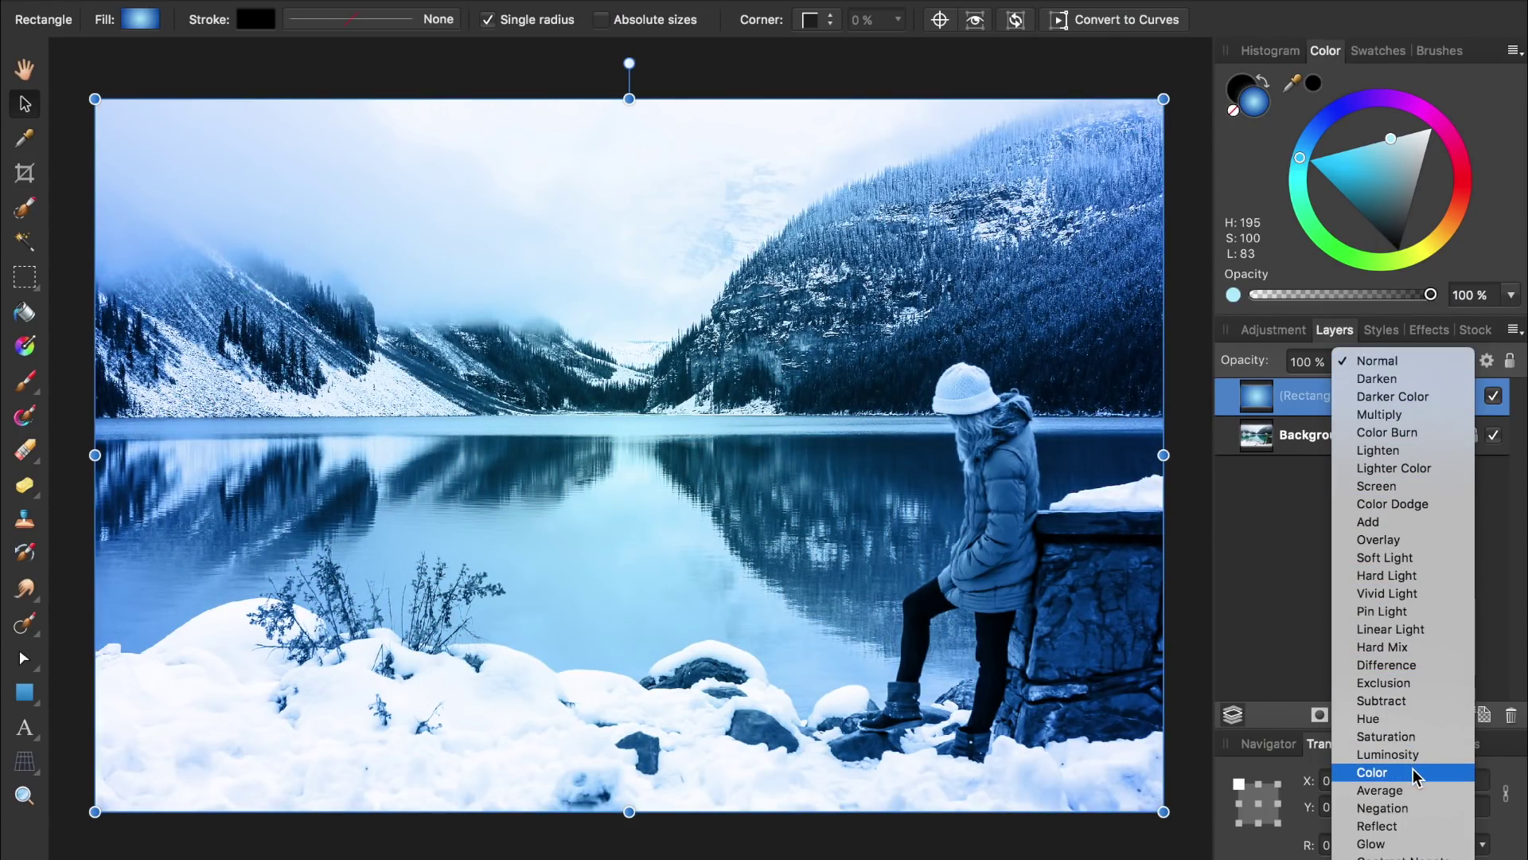
left_click(1412, 770)
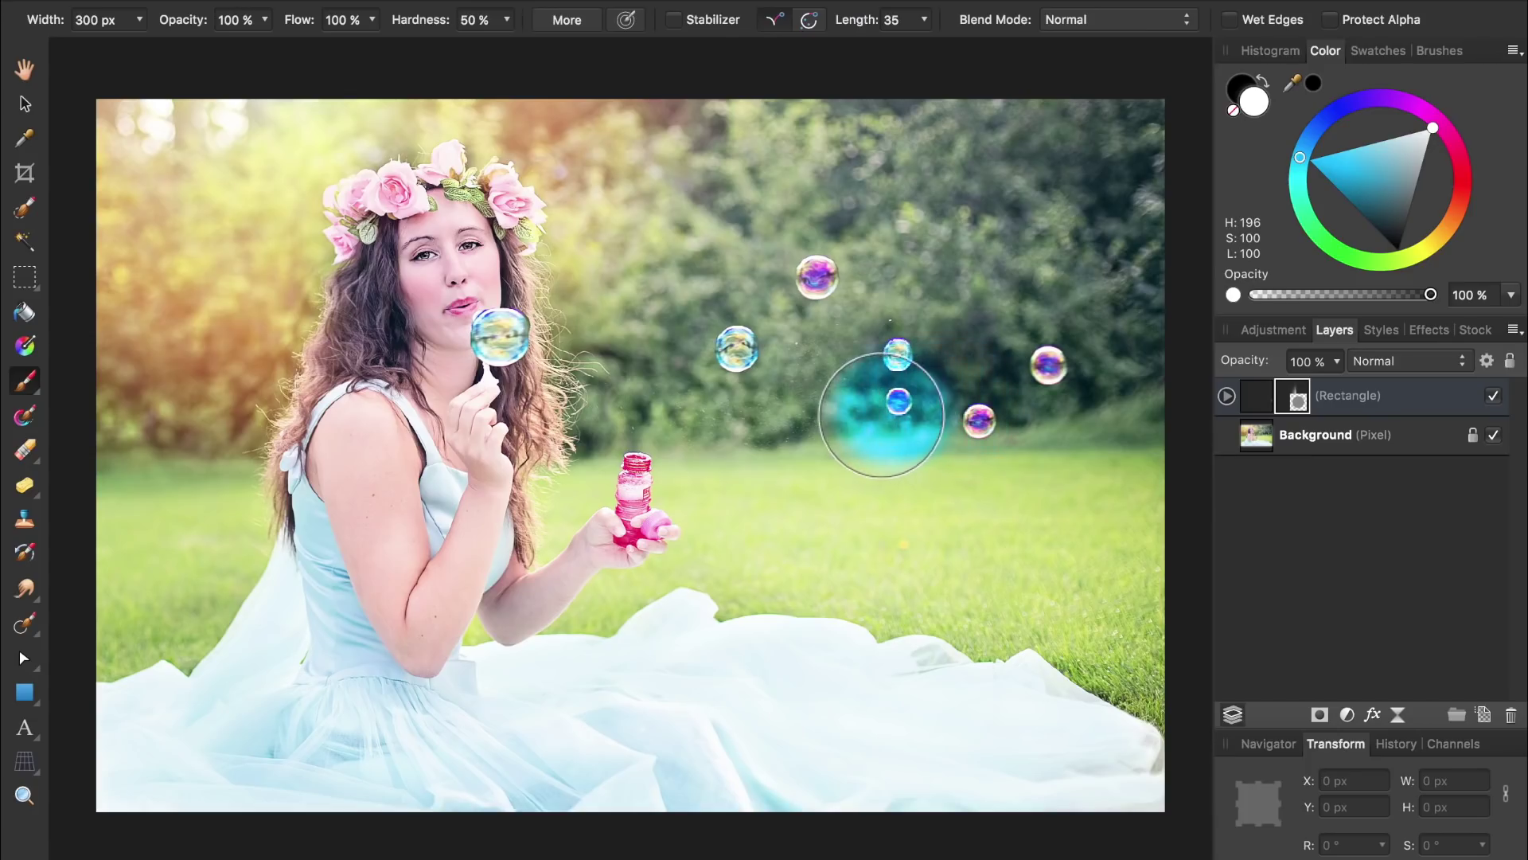
mouse_move(1075, 526)
left_mouse_down()
mouse_move(730, 374)
mouse_move(1070, 386)
mouse_move(748, 280)
left_mouse_up()
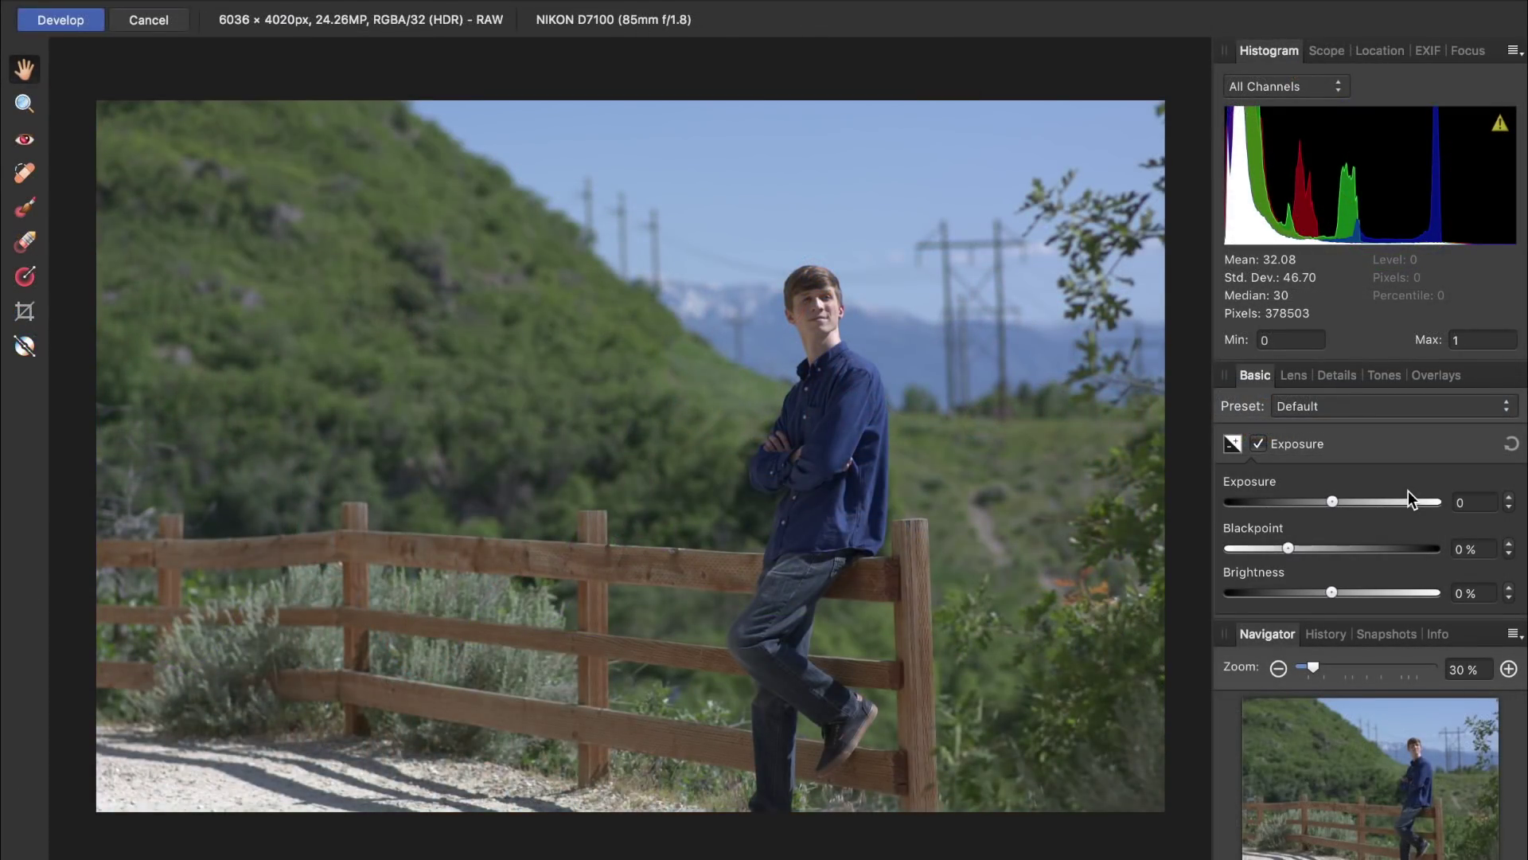
Set Exposure to 1 and raise Brightness, Contrast and Clarity in the Basic panel.
left_click(1474, 502)
type("1")
key("Return")
left_click_drag(1332, 592, 1433, 593)
scroll(1423, 561, "down", 1)
scroll(1423, 561, "down", 2)
left_click(1508, 510)
left_click(1508, 556)
Raise Saturation and Vibrance, lower Highlights, and compare against the original in split view.
scroll(1505, 557, "down", 1)
left_click(1511, 516)
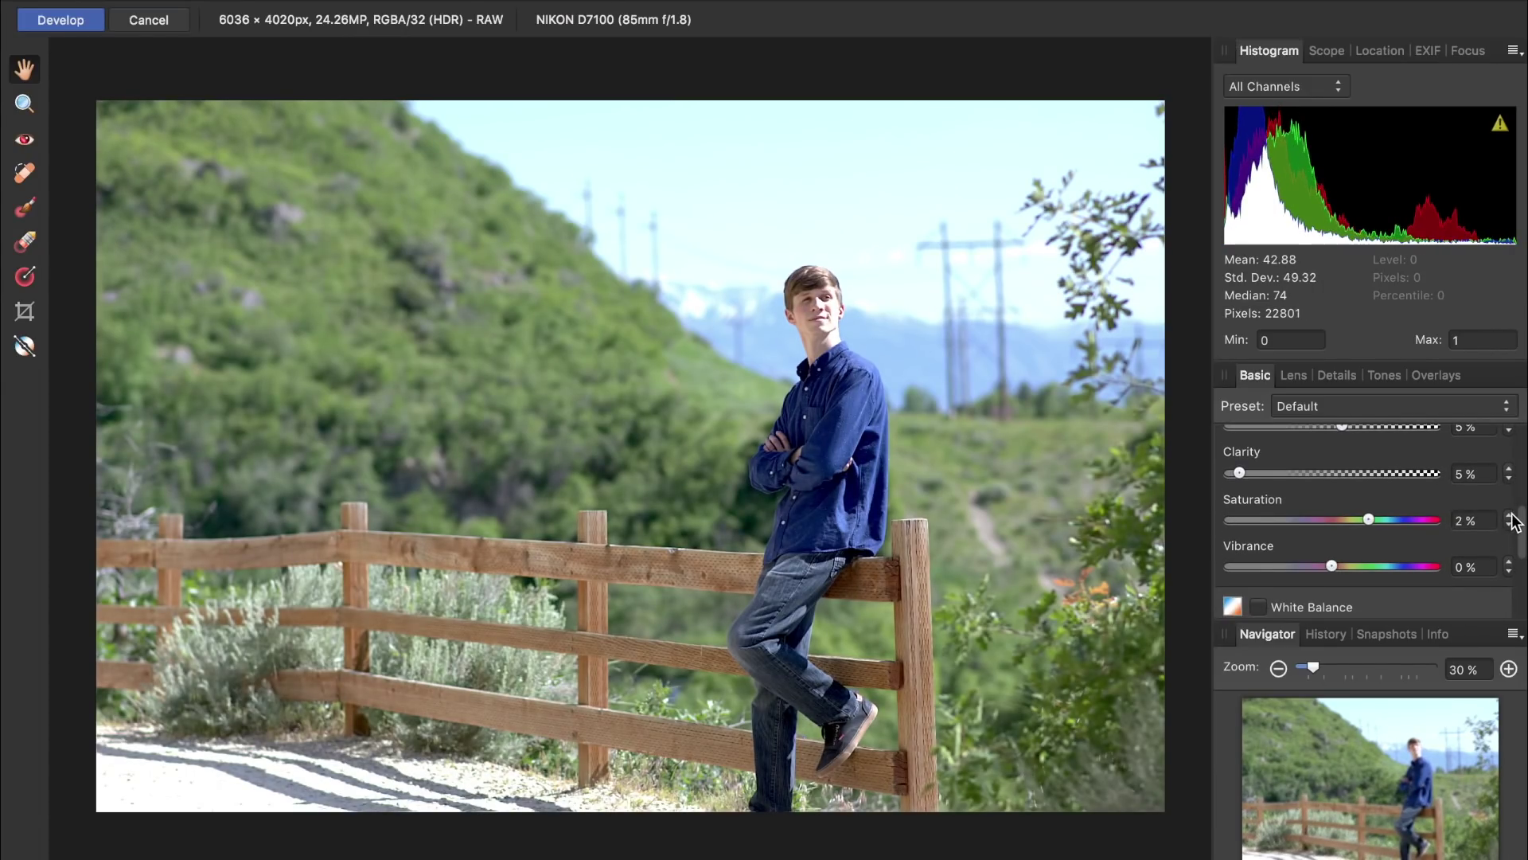
left_click(1510, 516)
left_click_drag(1332, 565, 1393, 571)
scroll(1392, 572, "down", 2)
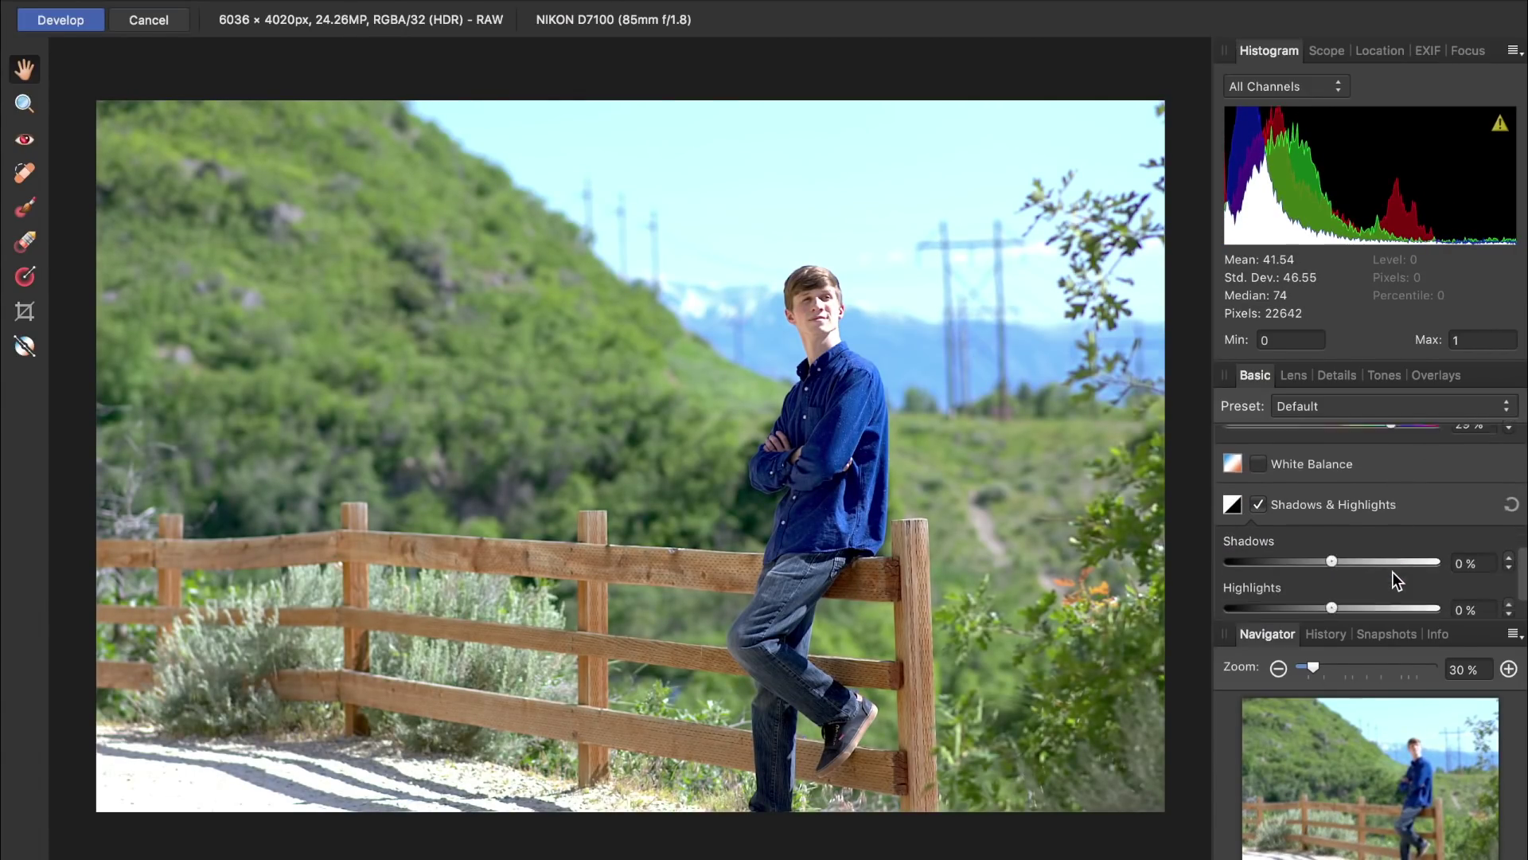
scroll(1392, 572, "down", 1)
left_click(1509, 562)
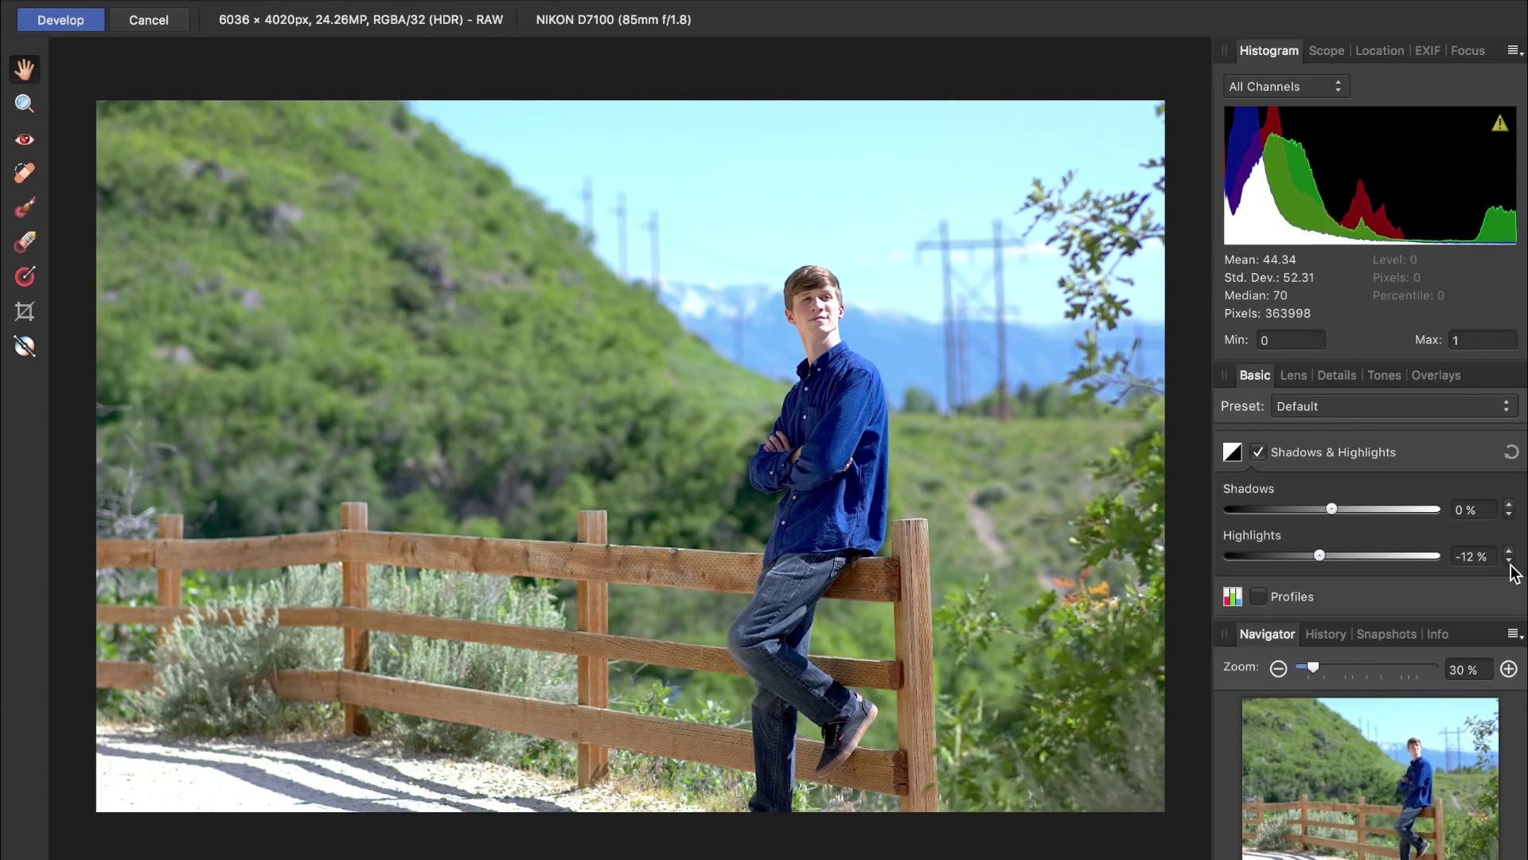
left_click_drag(663, 831, 1170, 806)
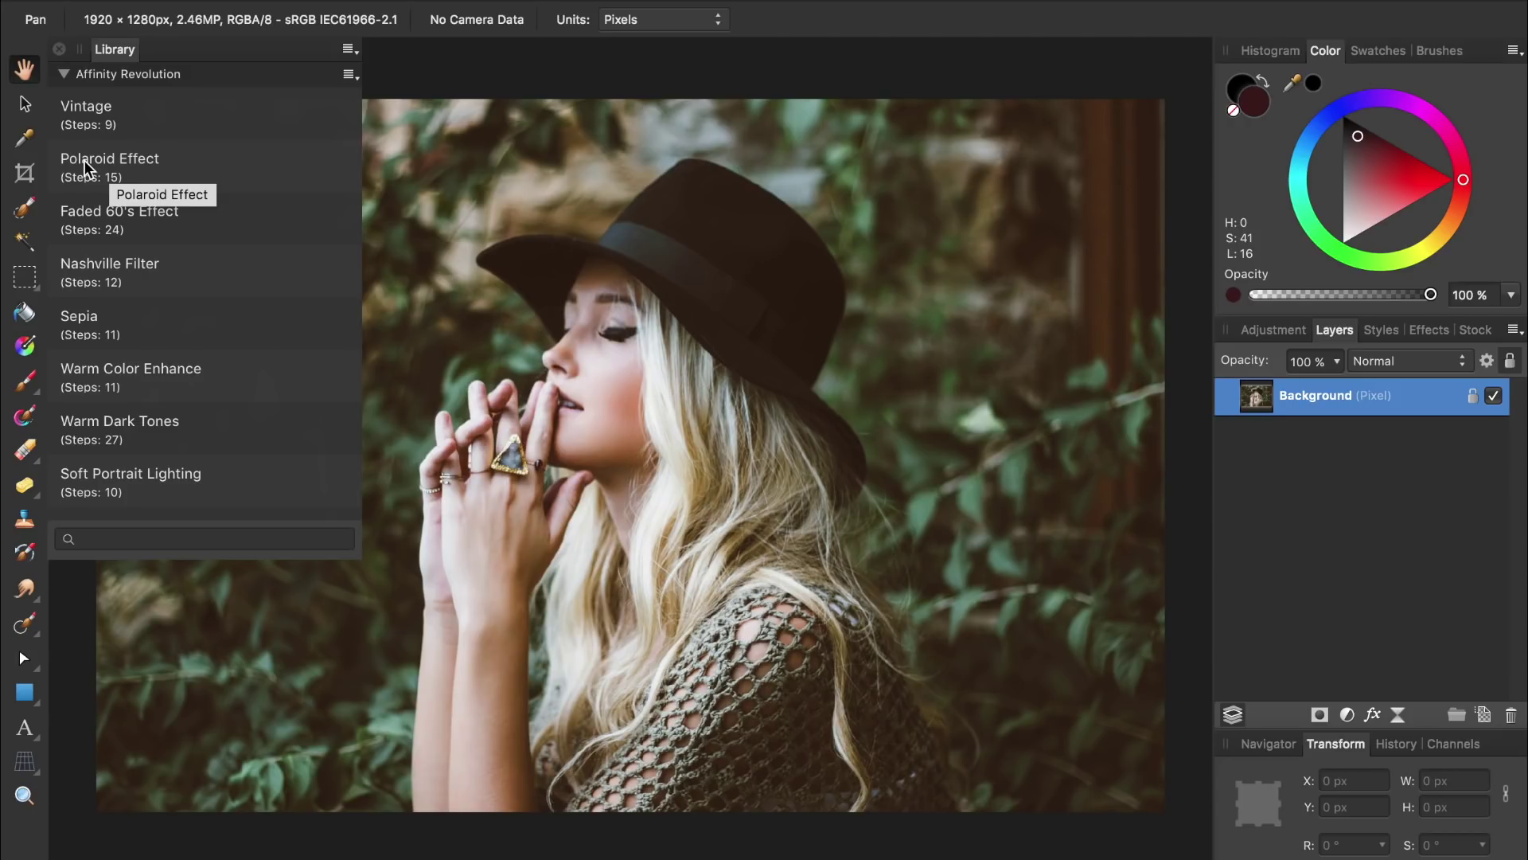
Try and undo the Polaroid, Faded 60's, Nashville and Sepia macros, then apply Warm Color Enhance.
left_click(85, 167)
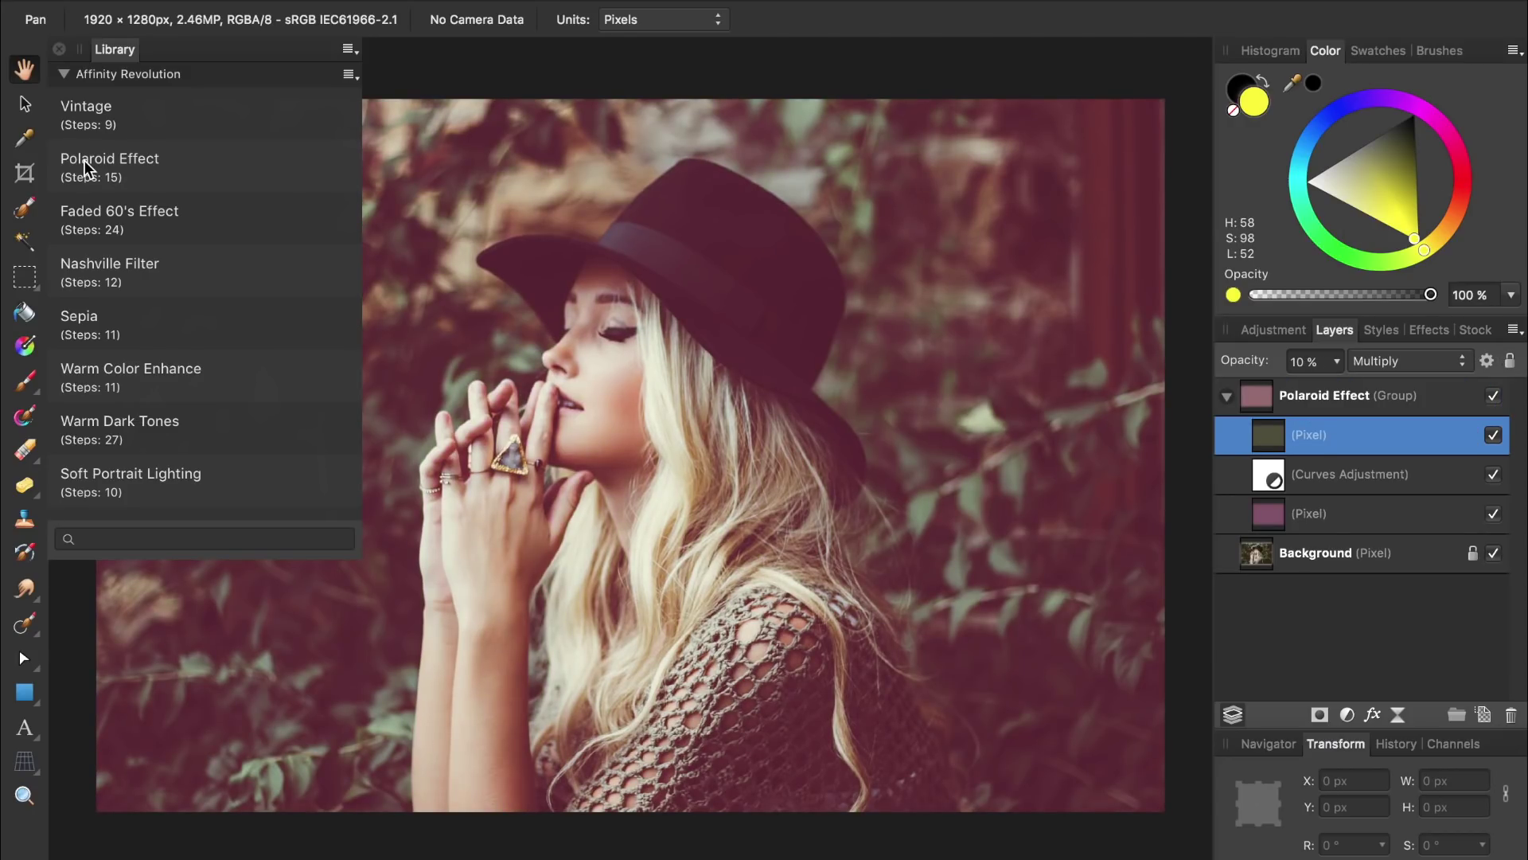
key("ctrl+z")
left_click(88, 219)
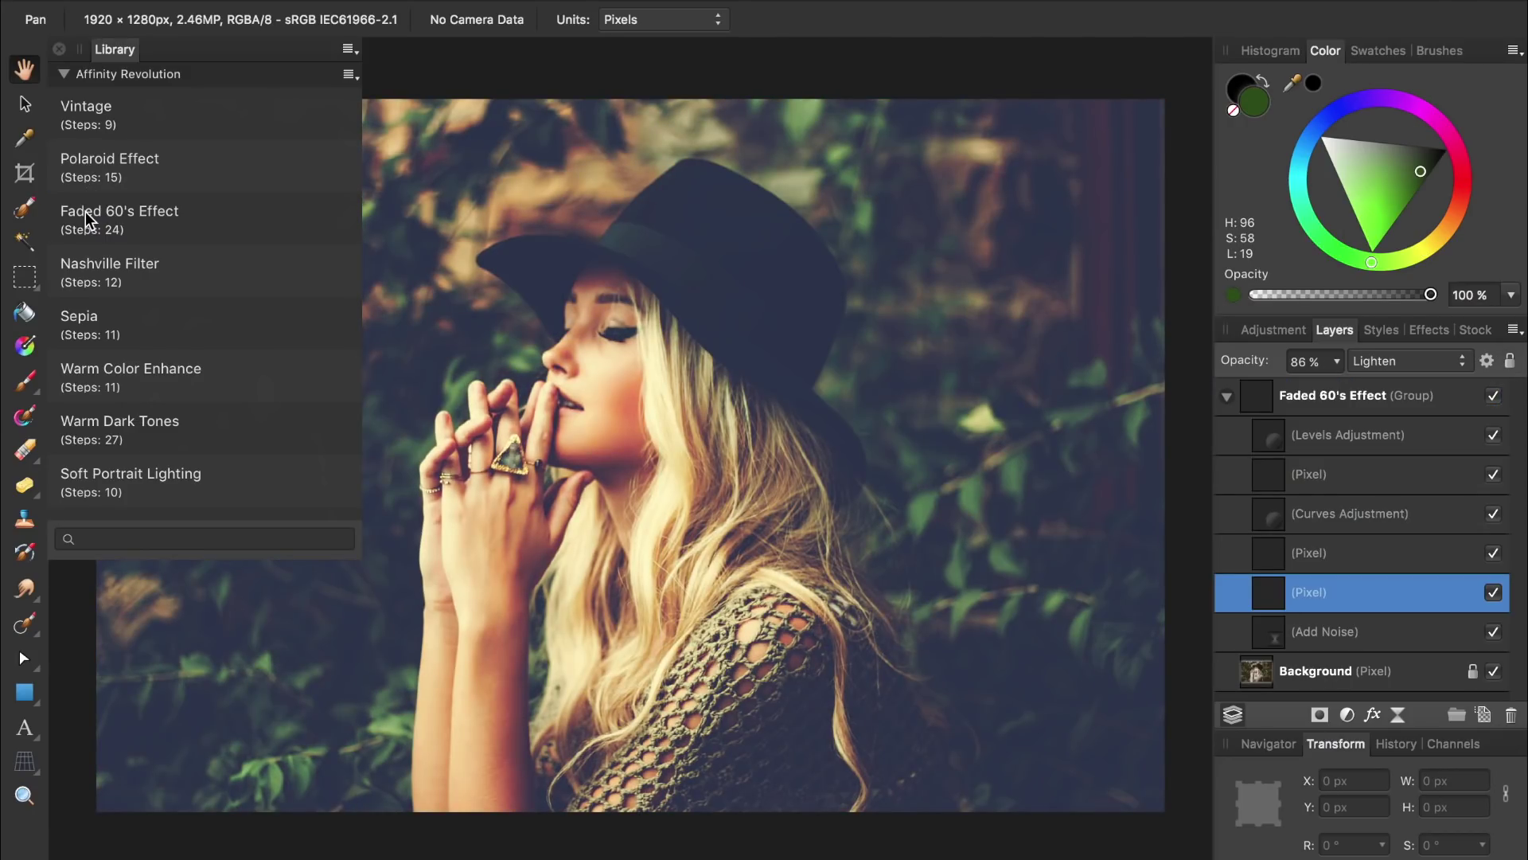
key("ctrl+z")
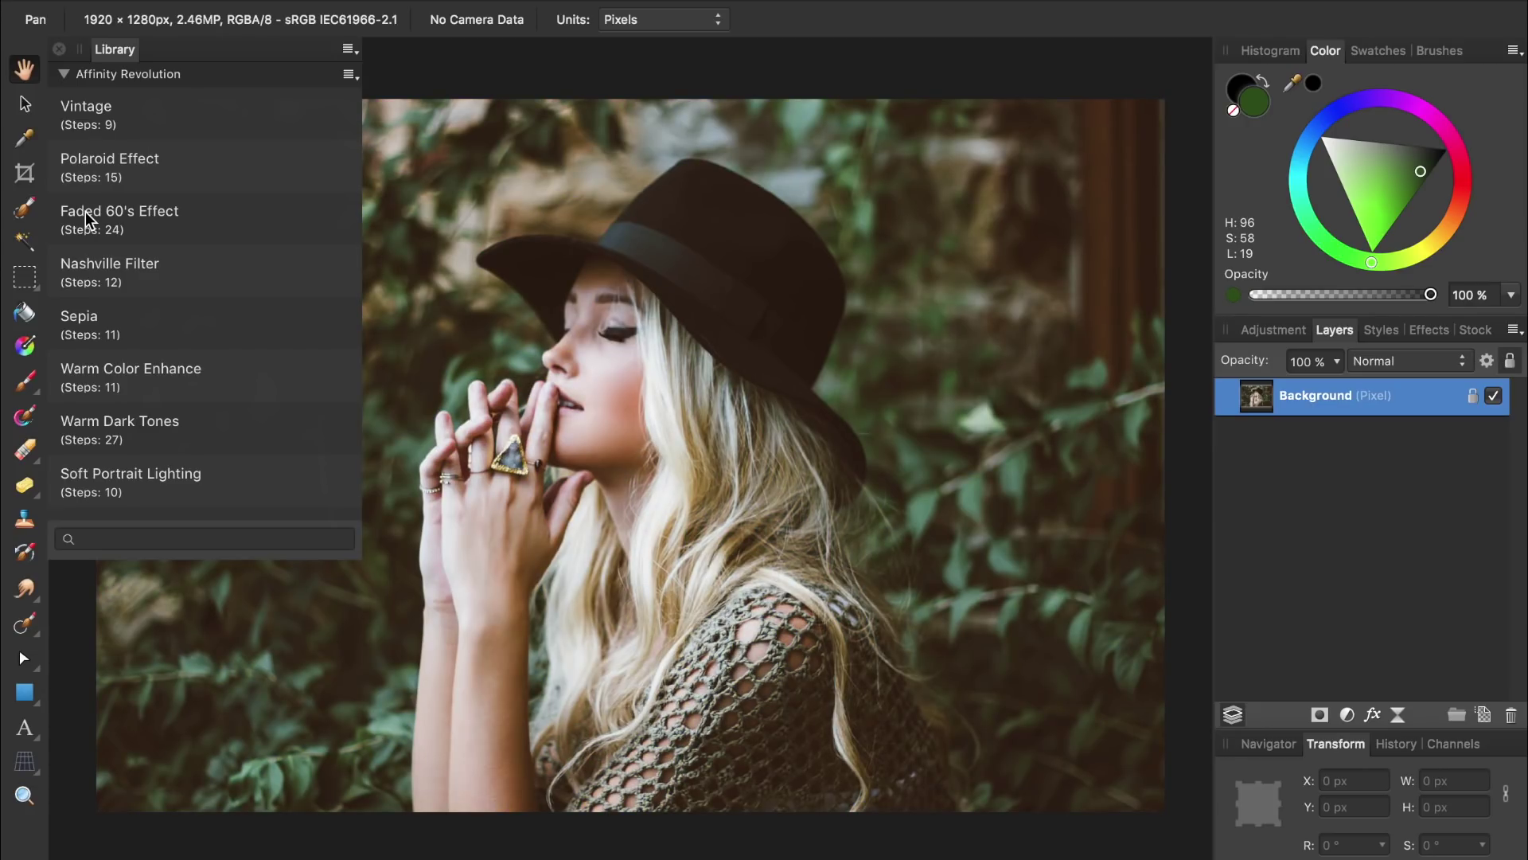
left_click(90, 273)
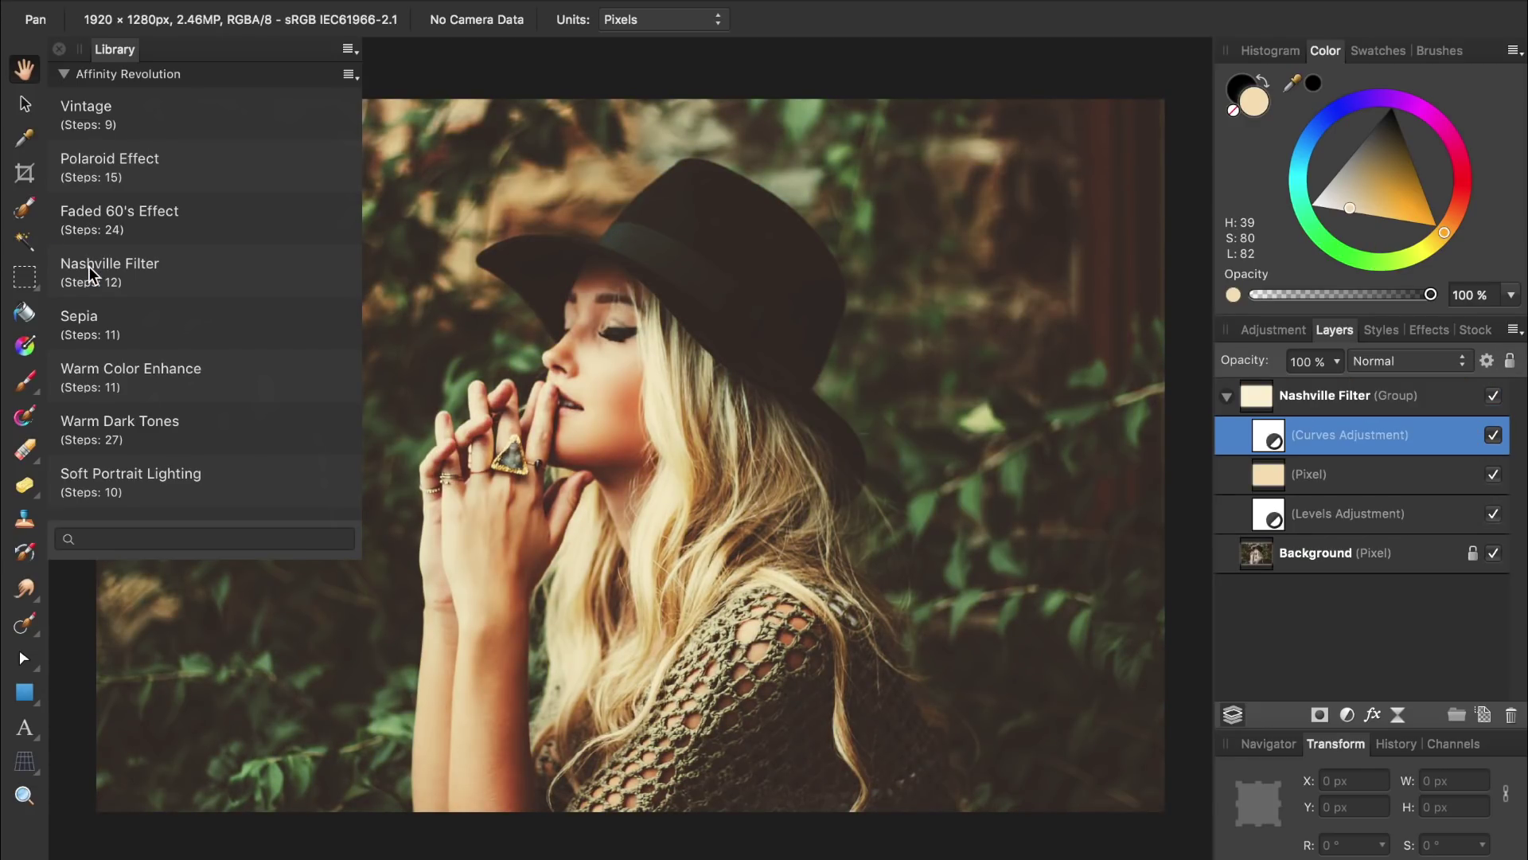
key("ctrl+z")
left_click(90, 323)
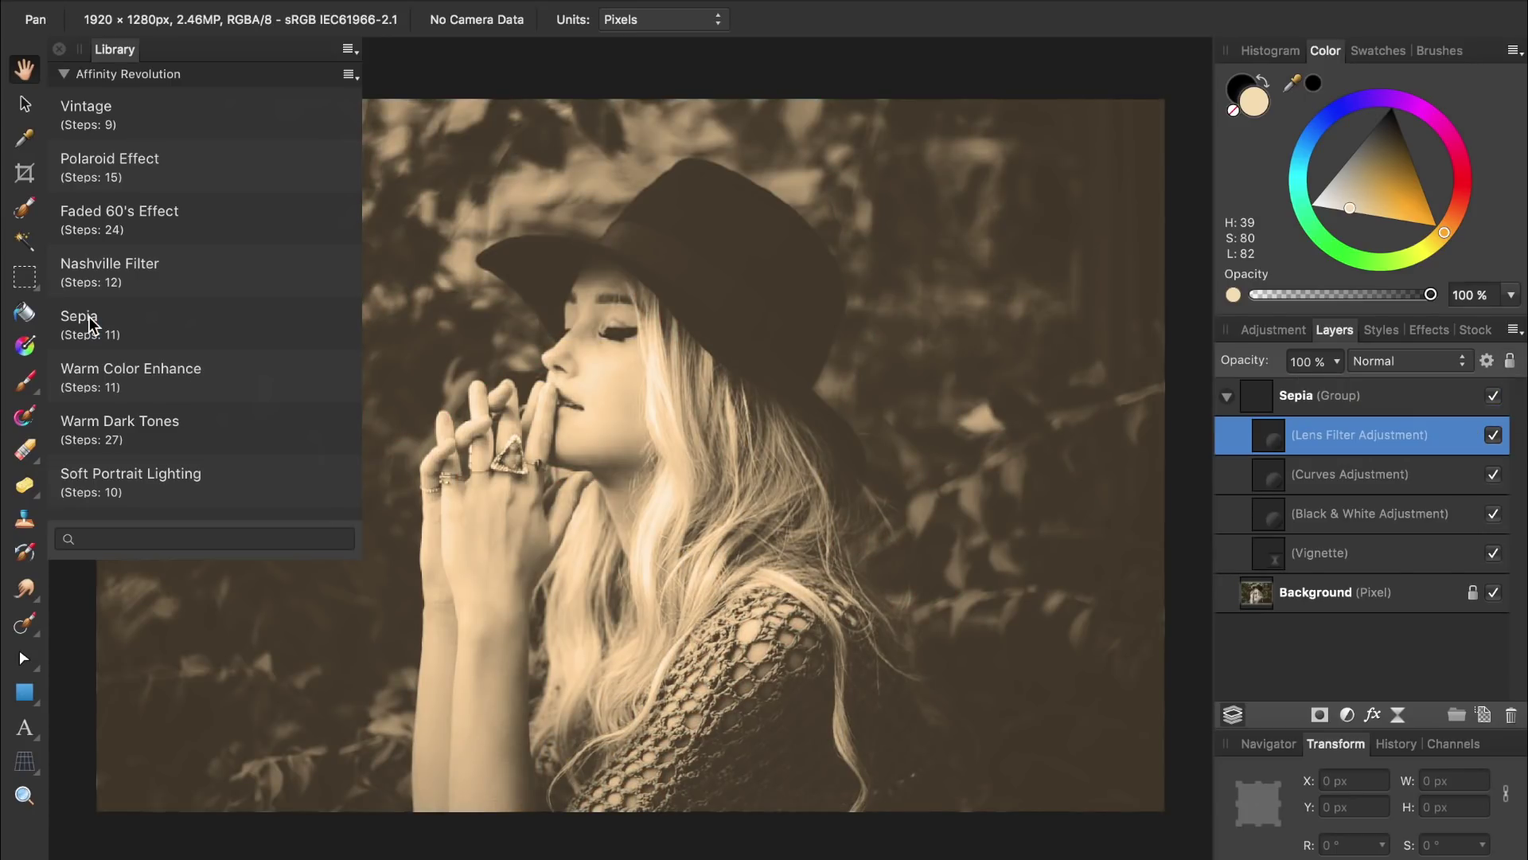
key("ctrl+z")
left_click(92, 374)
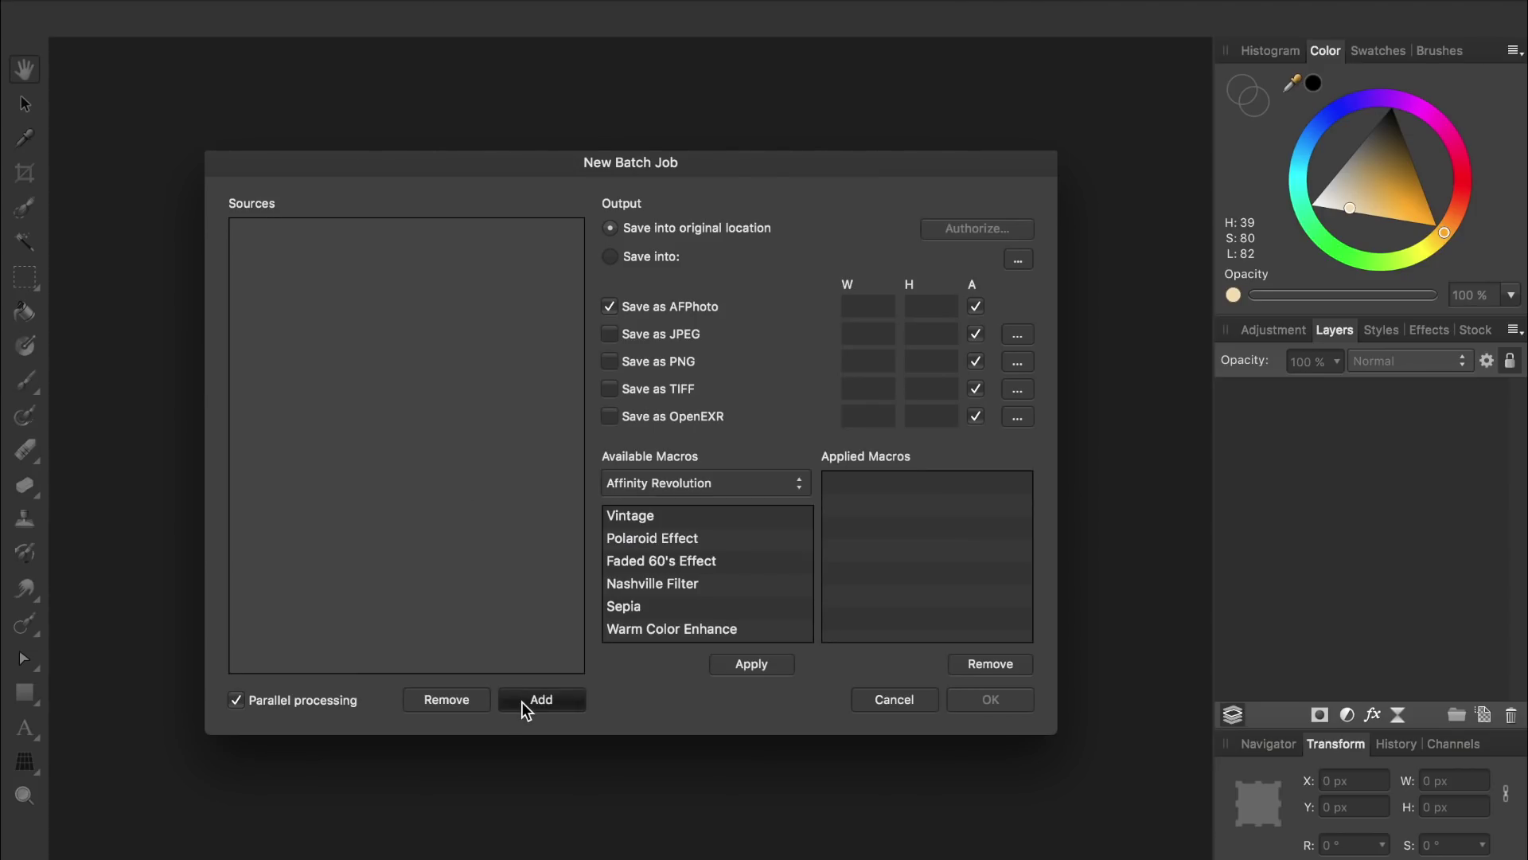
Add all seven Batch Folder images as batch sources.
left_click(541, 699)
left_click_drag(1005, 496, 478, 208)
left_click(986, 579)
Save output into the Exports folder, apply the Sepia macro, and start the batch.
left_click(611, 252)
left_click(1027, 253)
left_click(1059, 683)
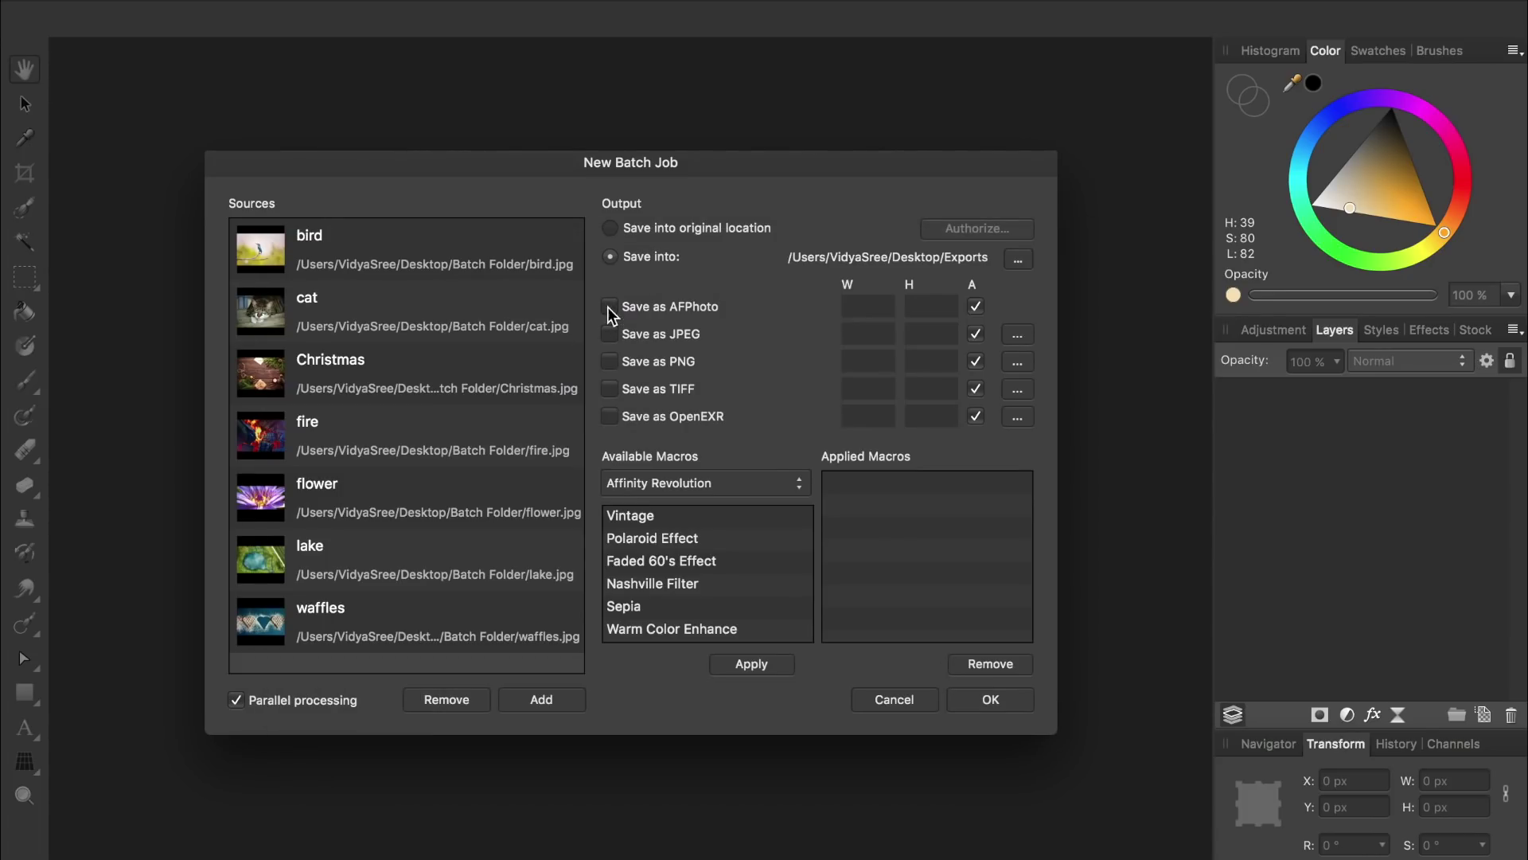
left_click(664, 609)
left_click(980, 702)
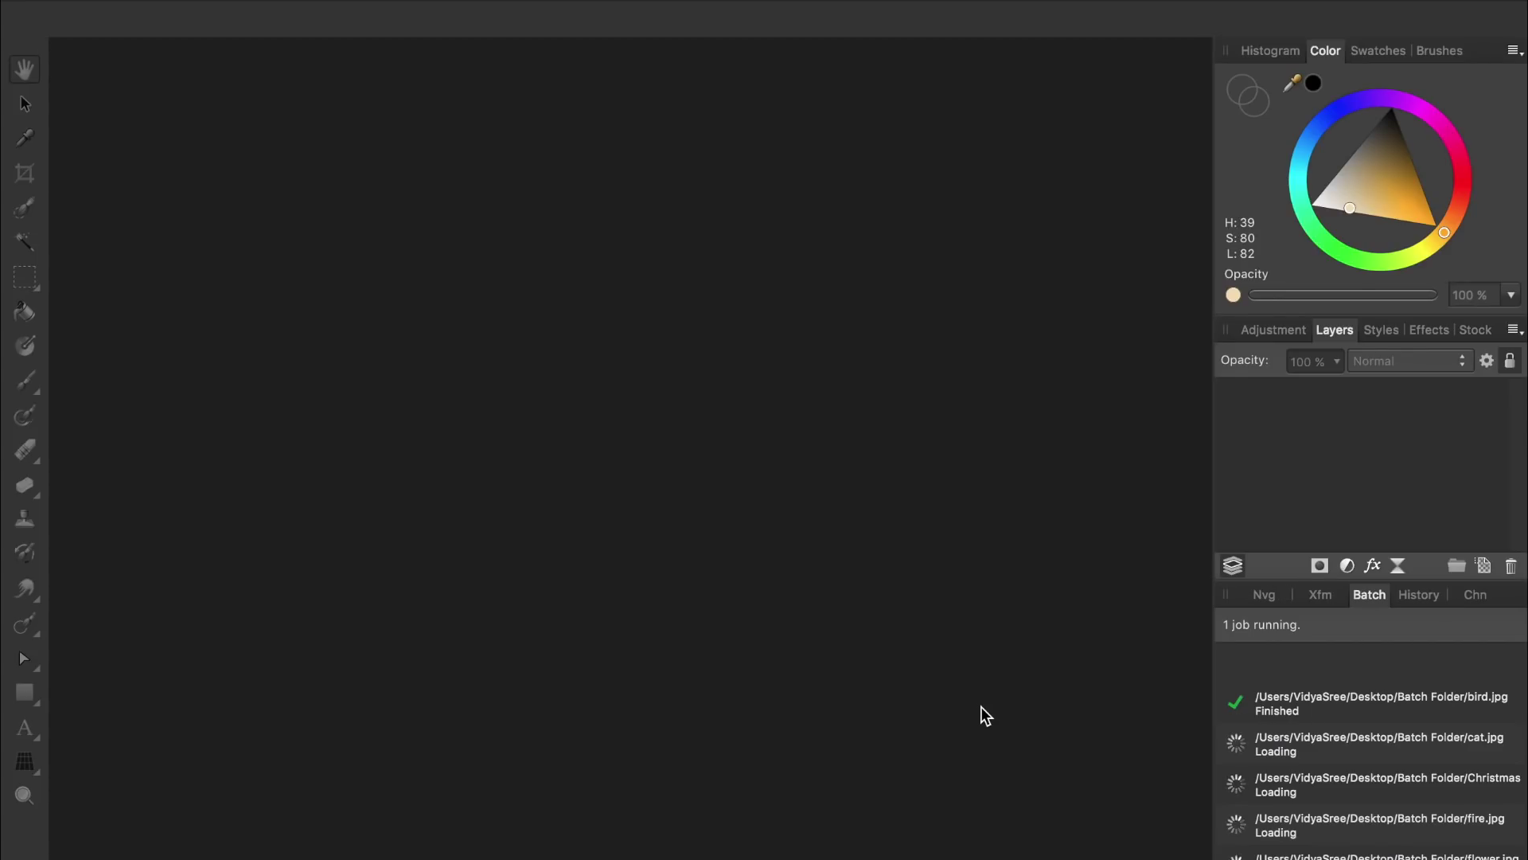